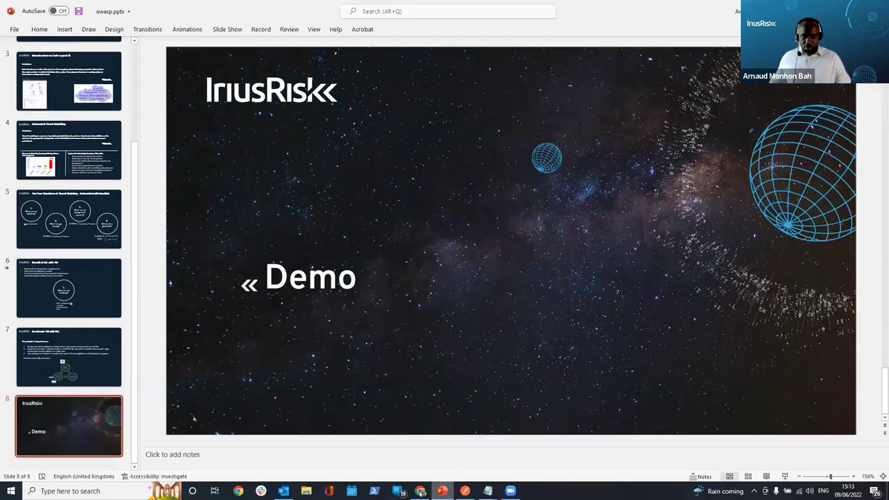
- Switch to the IriusRisk login page in Chrome and log in with the prefilled credentials
{"action": "left_click", "coordinate": [420, 491]}
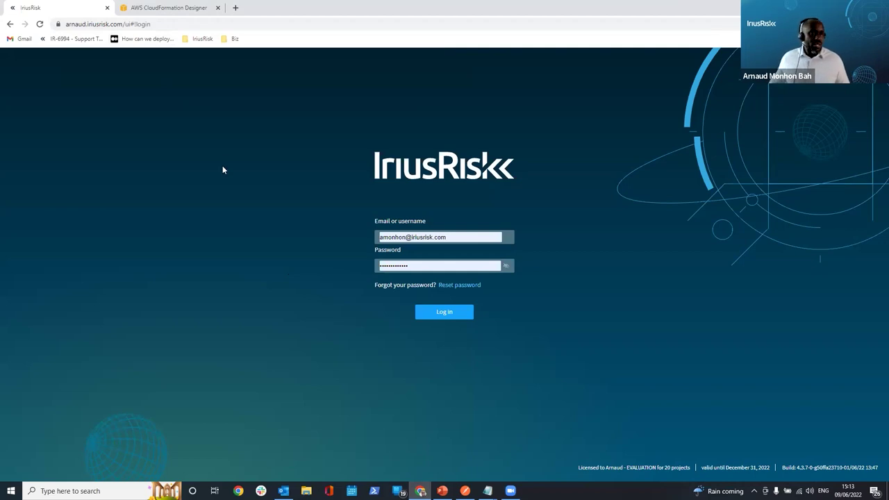
{"action": "left_click", "coordinate": [439, 311]}
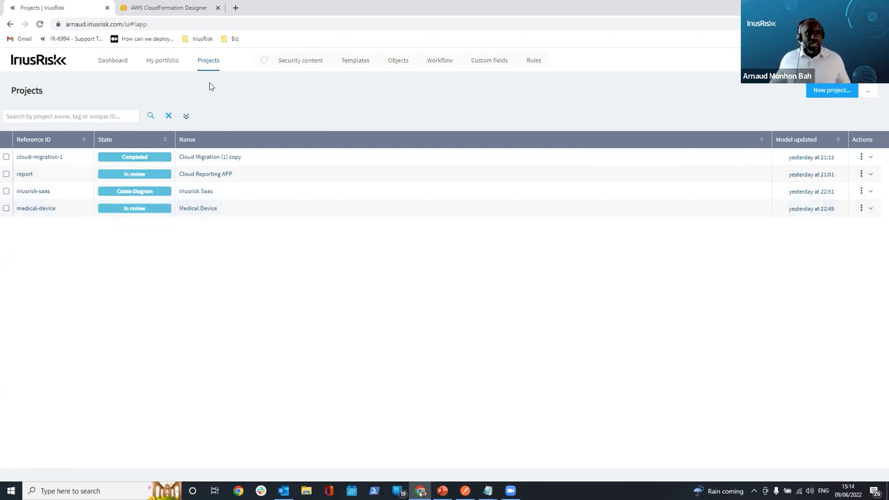
- Create a new project with name and reference ID s3towebui, without opening the architecture questionnaire
{"action": "mouse_move", "coordinate": [215, 68]}
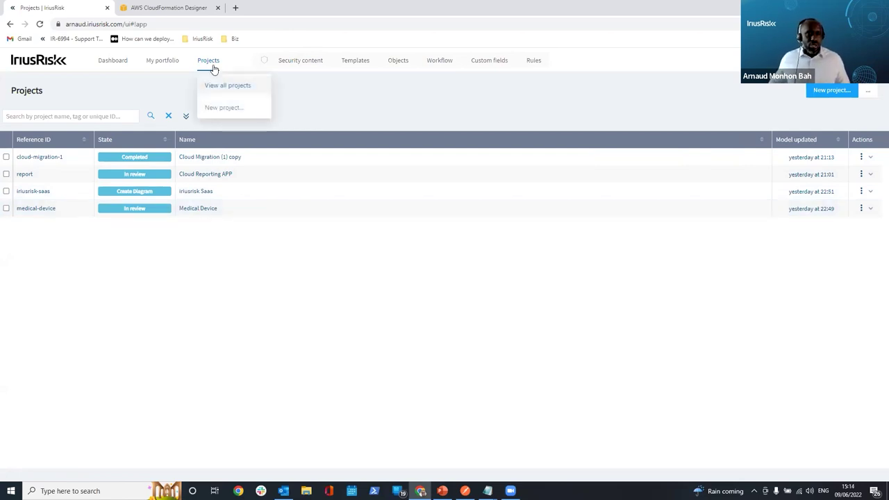
{"action": "left_click", "coordinate": [229, 107]}
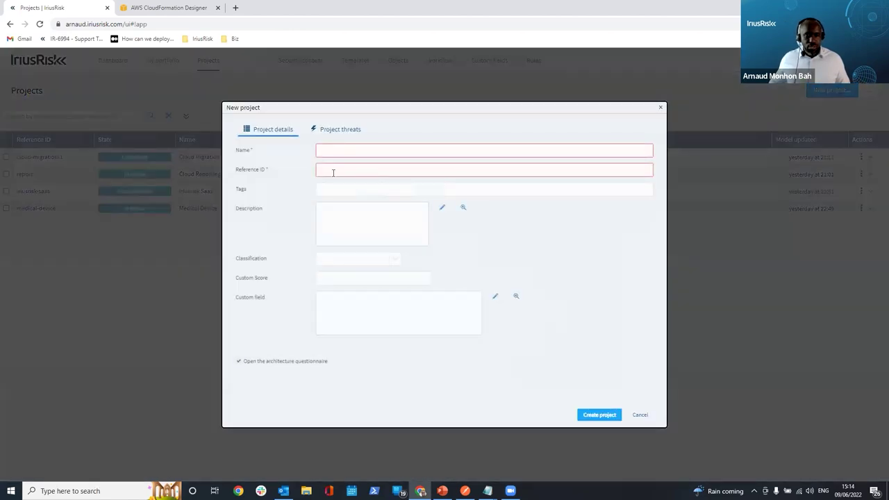
{"action": "left_click", "coordinate": [339, 154]}
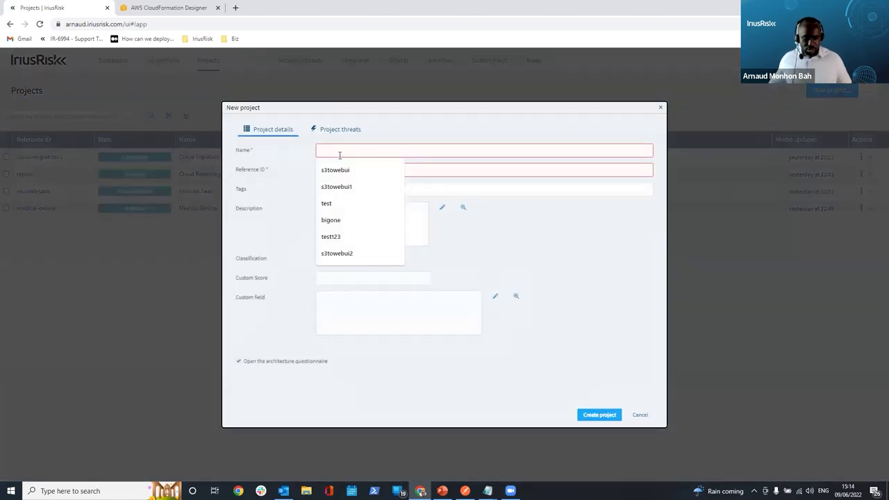
{"action": "left_click", "coordinate": [340, 170]}
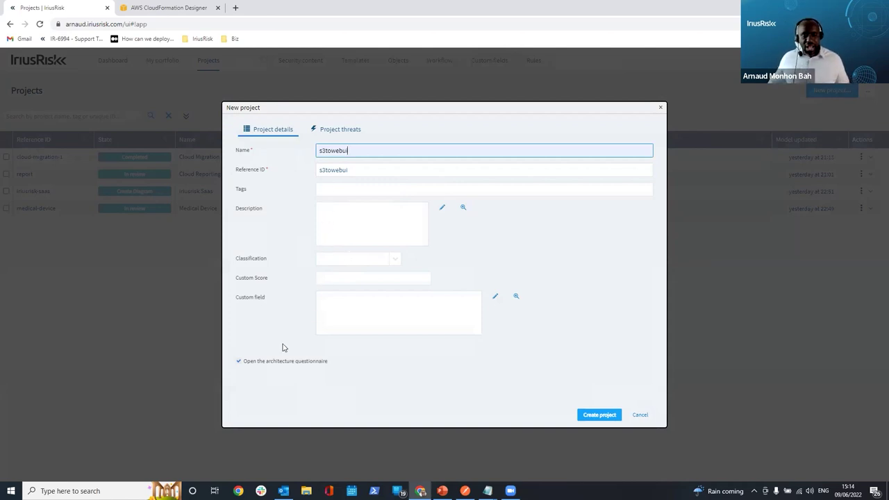
{"action": "left_click", "coordinate": [245, 365]}
{"action": "left_click", "coordinate": [239, 362]}
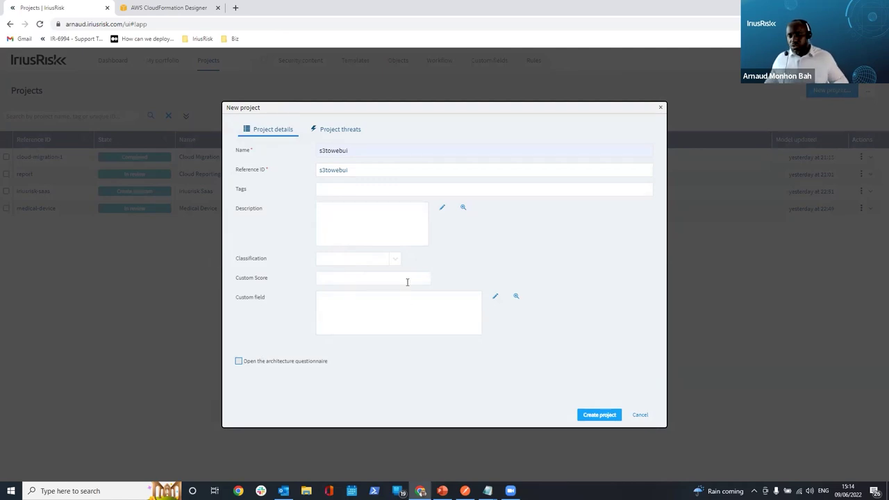
{"action": "left_click", "coordinate": [607, 418]}
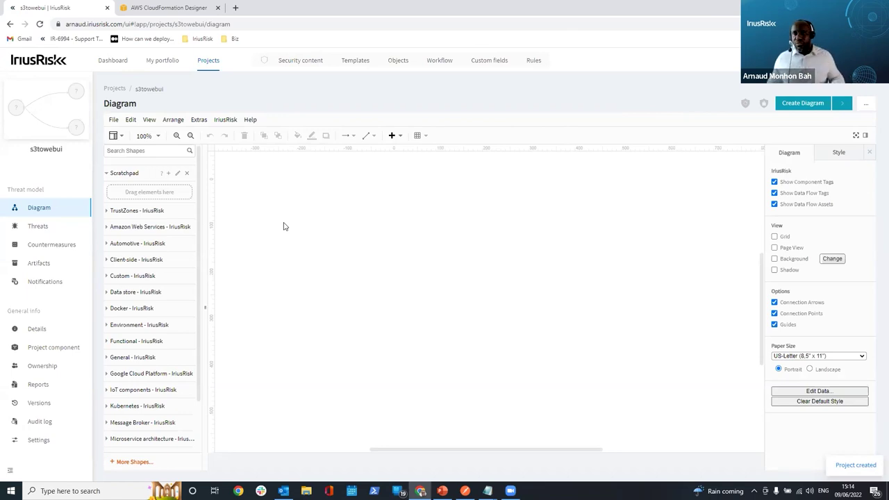
- Add an Internet trust zone to the diagram and a Public Cloud trust zone on its right, leaving a gap between them
{"action": "left_click", "coordinate": [150, 211]}
{"action": "left_click_drag", "start_coordinate": [132, 384], "coordinate": [299, 262]}
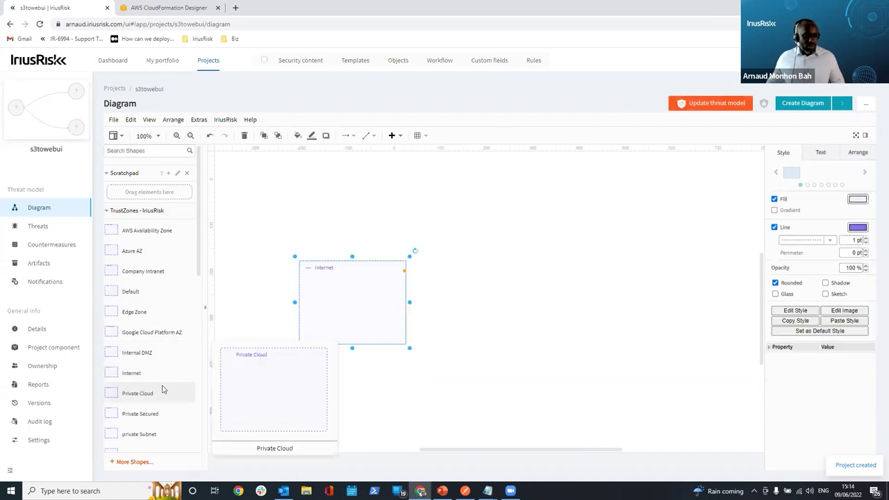
{"action": "scroll", "coordinate": [158, 391], "scroll_direction": "down", "scroll_amount": 3}
{"action": "left_click_drag", "start_coordinate": [153, 393], "coordinate": [484, 262]}
{"action": "left_click_drag", "start_coordinate": [346, 307], "coordinate": [334, 282]}
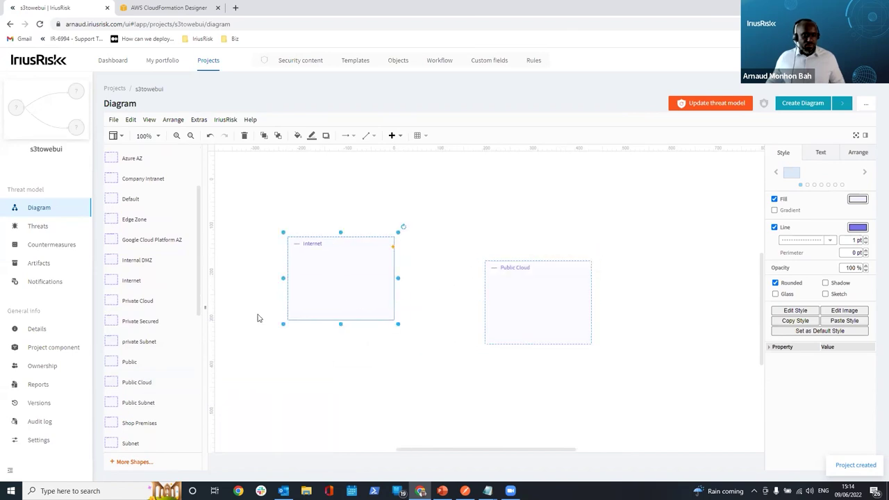
- Place a Web UI component from the client-side shapes inside the Internet trust zone
{"action": "scroll", "coordinate": [169, 232], "scroll_direction": "up", "scroll_amount": 3}
{"action": "left_click", "coordinate": [114, 210]}
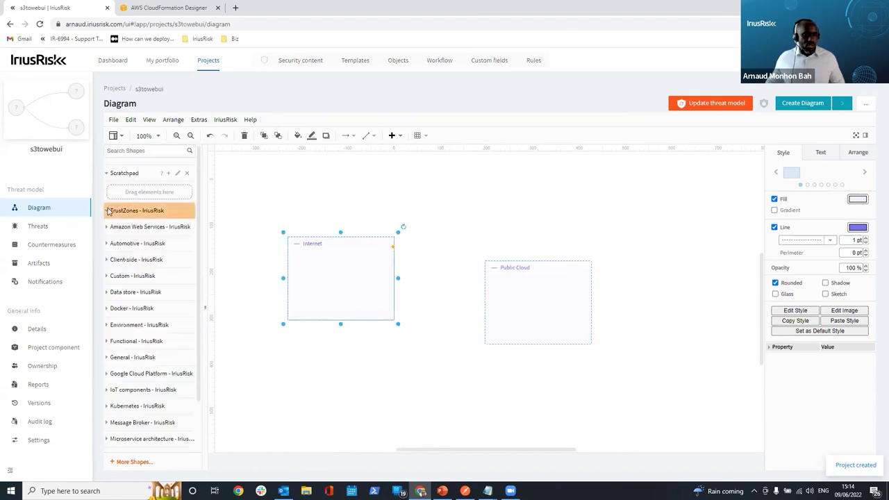
{"action": "left_click", "coordinate": [113, 262]}
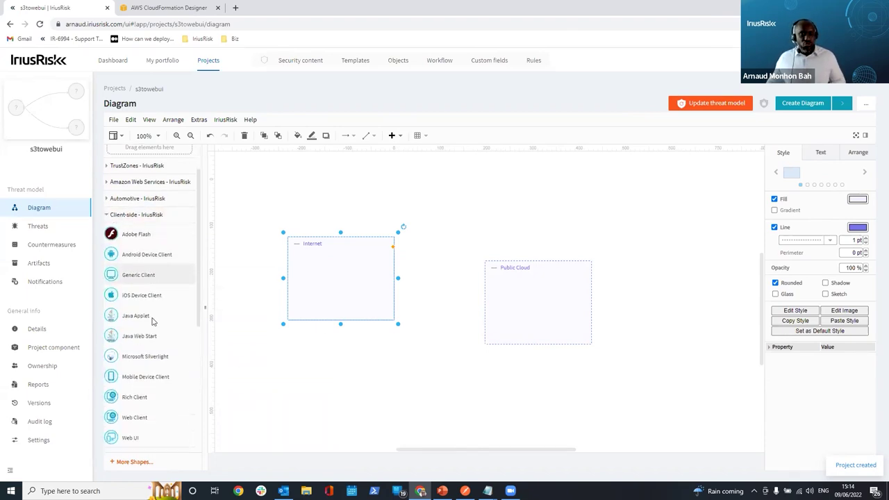
{"action": "scroll", "coordinate": [156, 393], "scroll_direction": "down", "scroll_amount": 2}
{"action": "left_click_drag", "start_coordinate": [131, 348], "coordinate": [322, 253]}
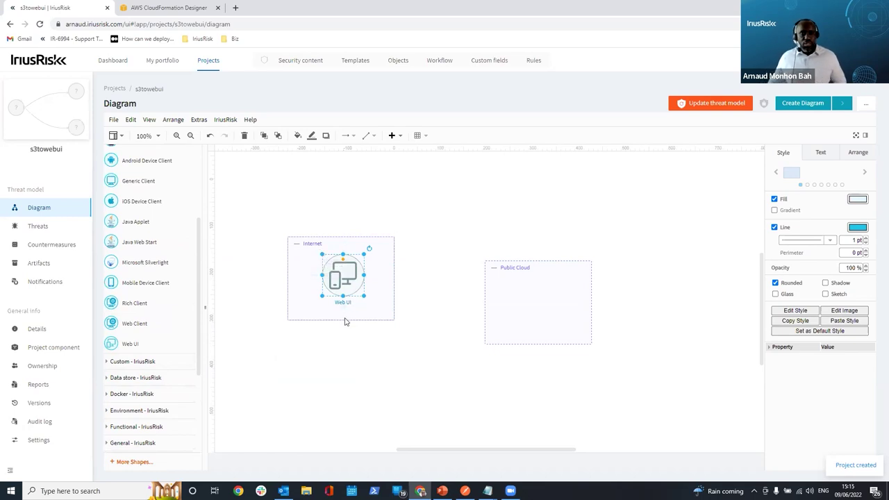
- Move the Public Cloud trust zone slightly up and enlarge it to make room for several components
{"action": "mouse_move", "coordinate": [192, 253]}
{"action": "left_click_drag", "start_coordinate": [552, 307], "coordinate": [556, 272]}
{"action": "left_click_drag", "start_coordinate": [595, 311], "coordinate": [678, 343]}
- Search the shapes for S3 and place an S3 - Simple Storage Service component in the left part of the Public Cloud zone
{"action": "scroll", "coordinate": [156, 278], "scroll_direction": "up", "scroll_amount": 3}
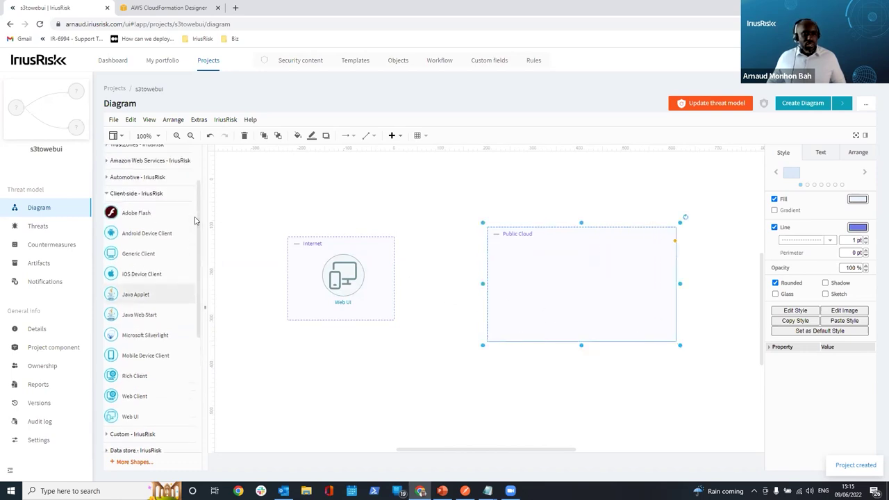
{"action": "mouse_move", "coordinate": [161, 256]}
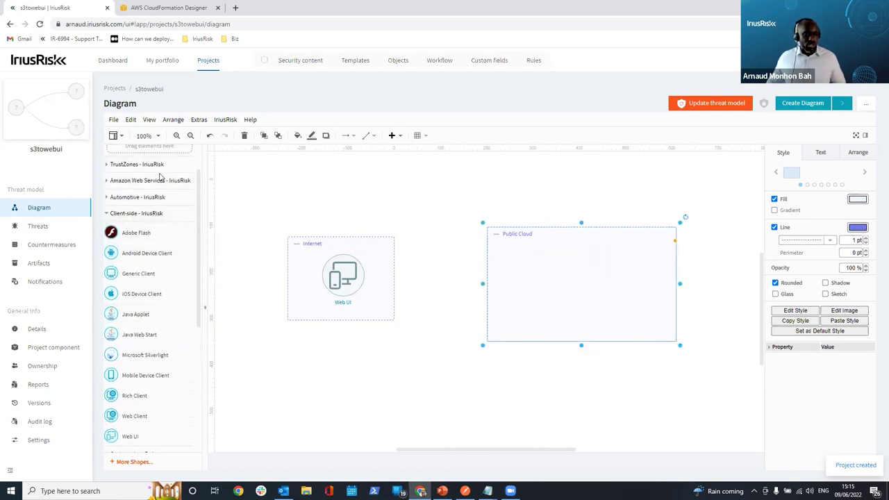
{"action": "scroll", "coordinate": [146, 170], "scroll_direction": "up", "scroll_amount": 2}
{"action": "left_click", "coordinate": [139, 150]}
{"action": "type", "text": "s"}
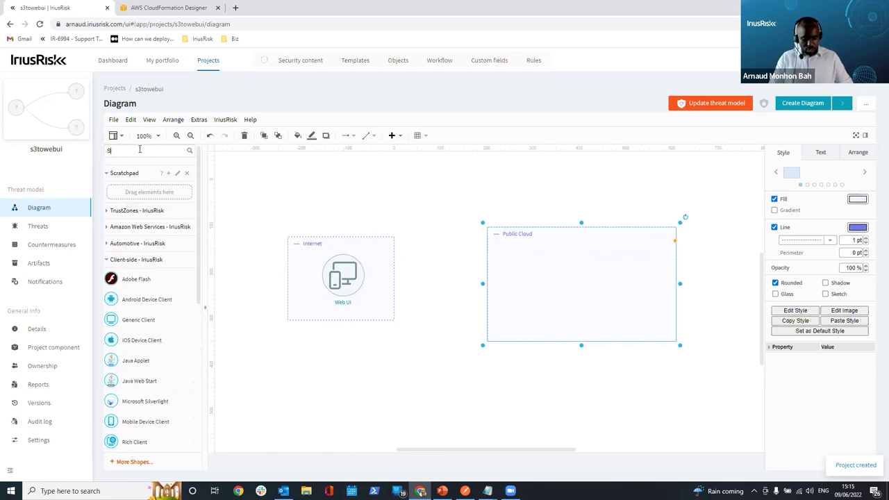
{"action": "type", "text": "3"}
{"action": "key", "text": "Return"}
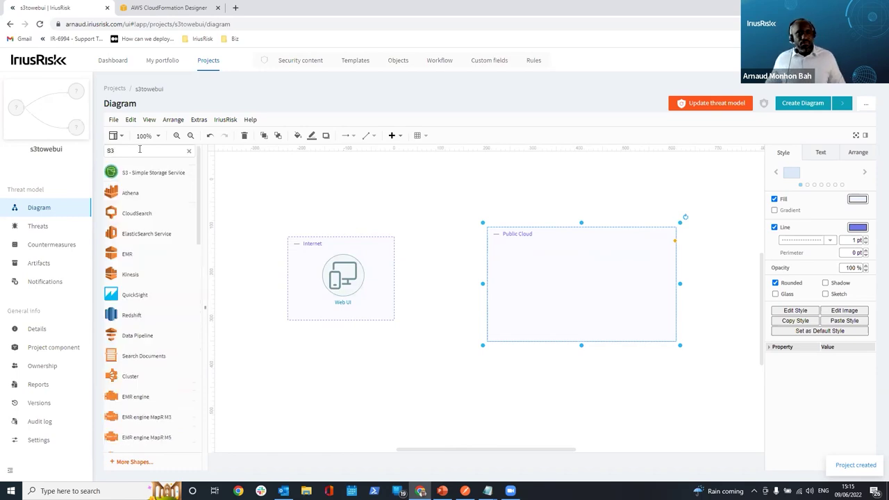
{"action": "left_click_drag", "start_coordinate": [141, 173], "coordinate": [510, 258]}
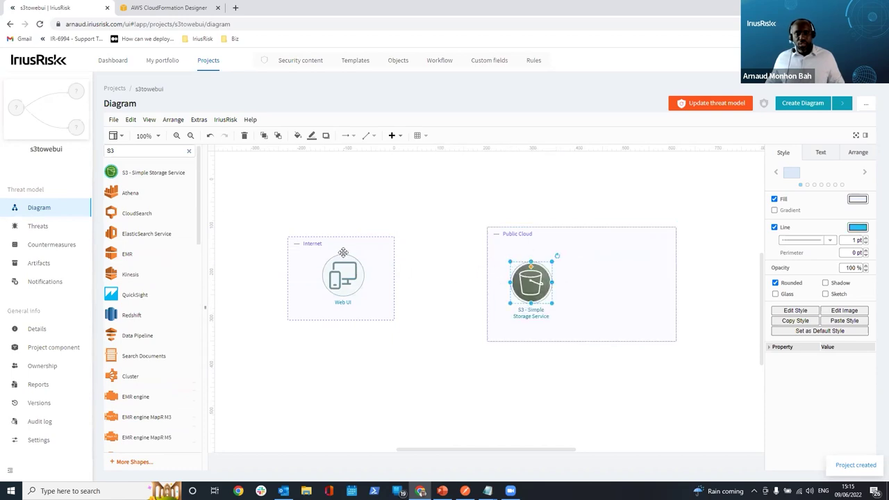
- Search the shapes for rds and place the RDS - Relational Database Service component at the right side of the Public Cloud zone
{"action": "left_click", "coordinate": [190, 152]}
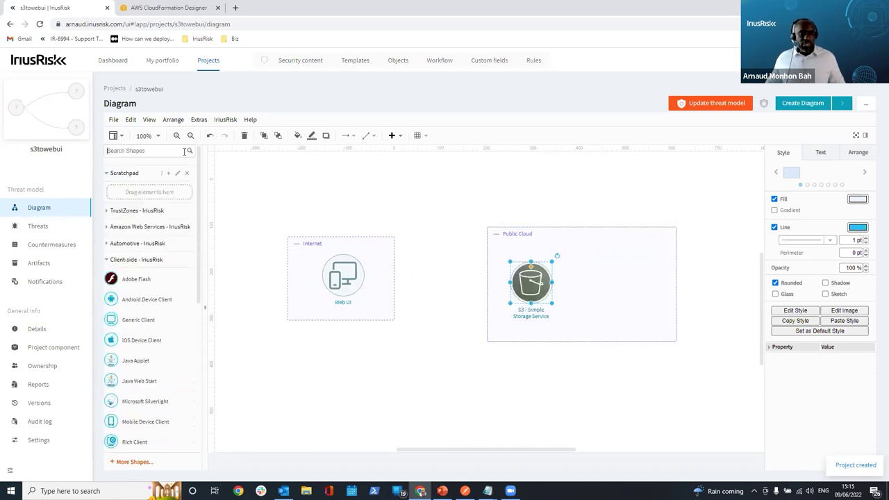
{"action": "type", "text": "f"}
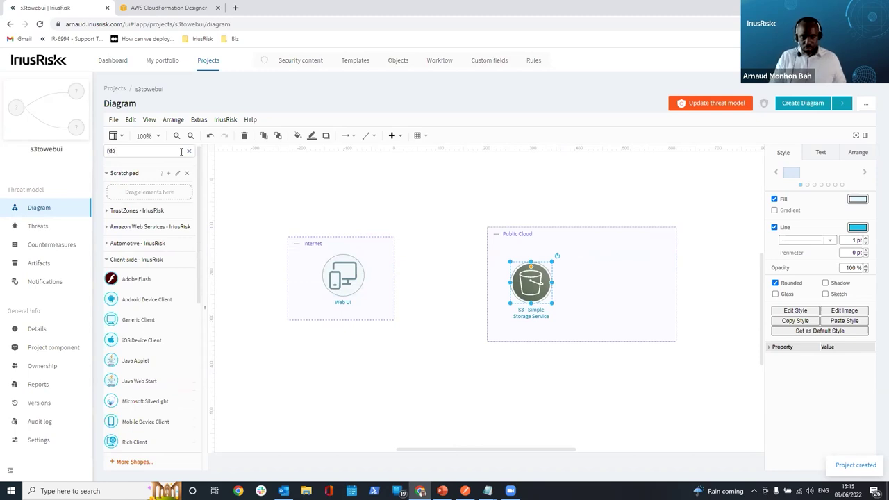
{"action": "type", "text": "ds"}
{"action": "key", "text": "Return"}
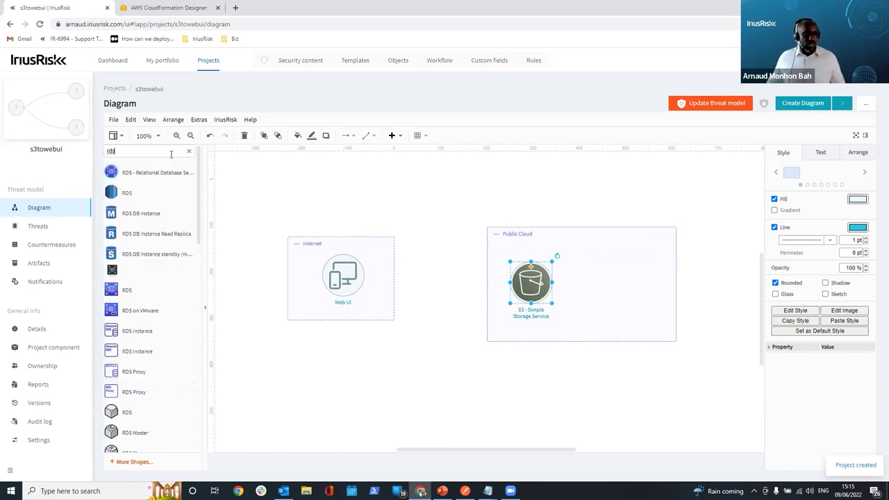
{"action": "left_click_drag", "start_coordinate": [165, 173], "coordinate": [627, 256]}
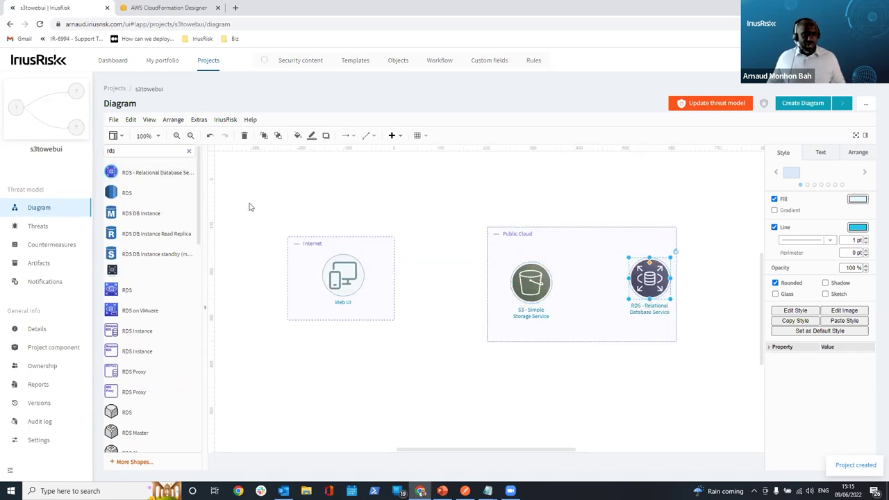
- Search the shapes for Lambda and place a Lambda Function component between the S3 and RDS components
{"action": "left_click", "coordinate": [188, 151]}
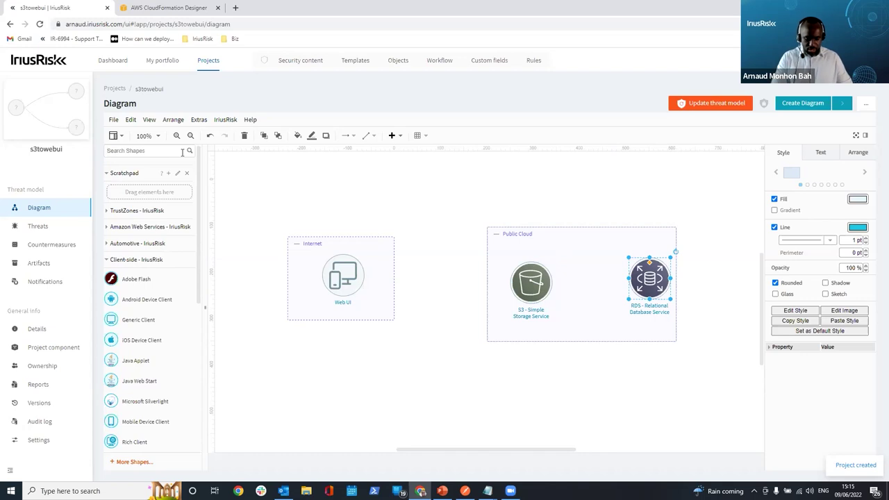
{"action": "type", "text": "Lamba"}
{"action": "key", "text": "BackSpace"}
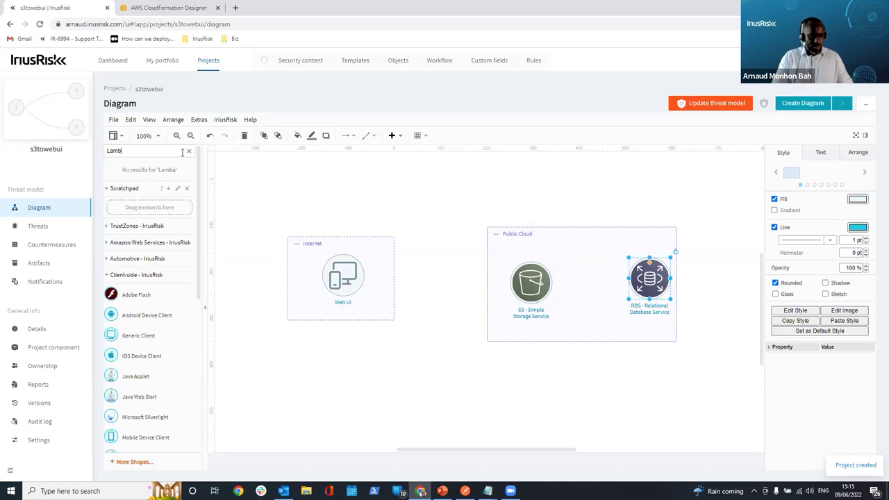
{"action": "type", "text": "da"}
{"action": "key", "text": "Return"}
{"action": "left_click_drag", "start_coordinate": [156, 174], "coordinate": [535, 274]}
{"action": "left_click_drag", "start_coordinate": [593, 277], "coordinate": [587, 277]}
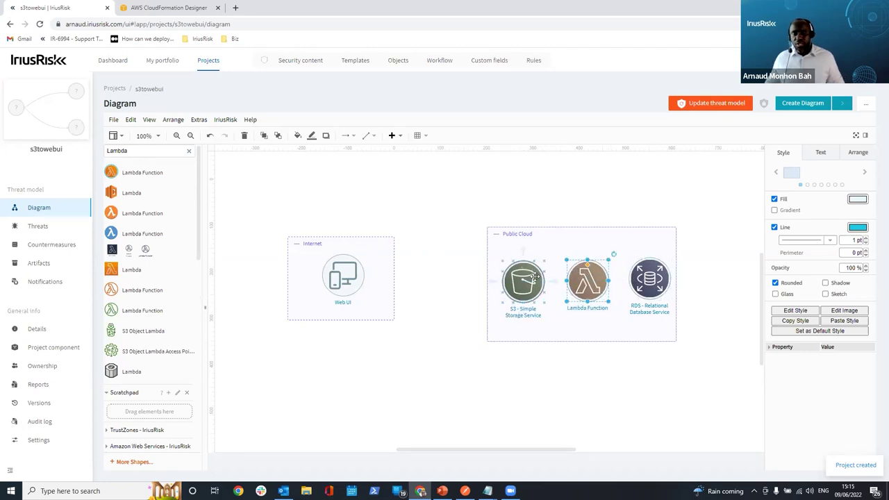
- Connect Web UI, S3, Lambda Function and RDS in sequence with data flows, and tag the Web UI to S3 data flow https
{"action": "left_click_drag", "start_coordinate": [375, 277], "coordinate": [649, 279]}
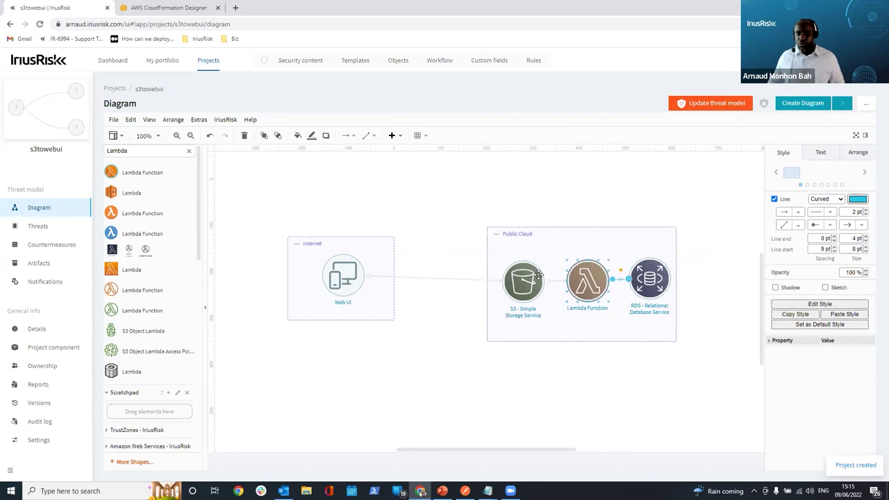
{"action": "right_click", "coordinate": [459, 279]}
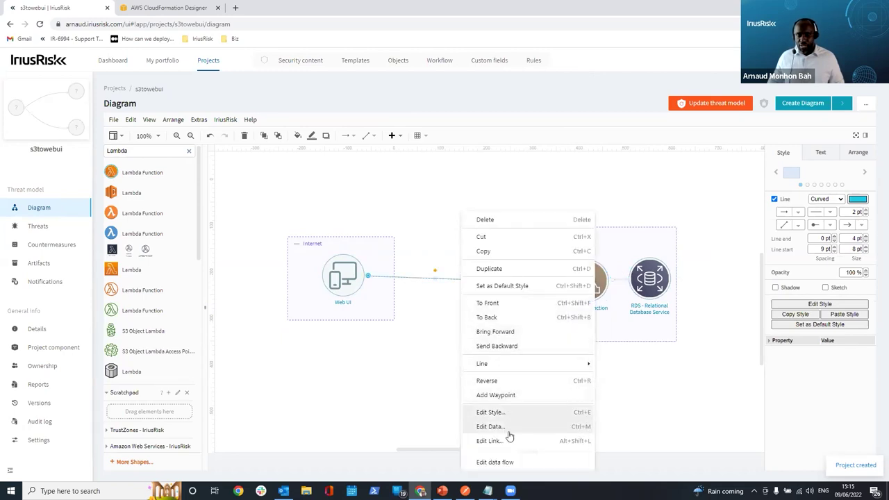
{"action": "left_click", "coordinate": [501, 462]}
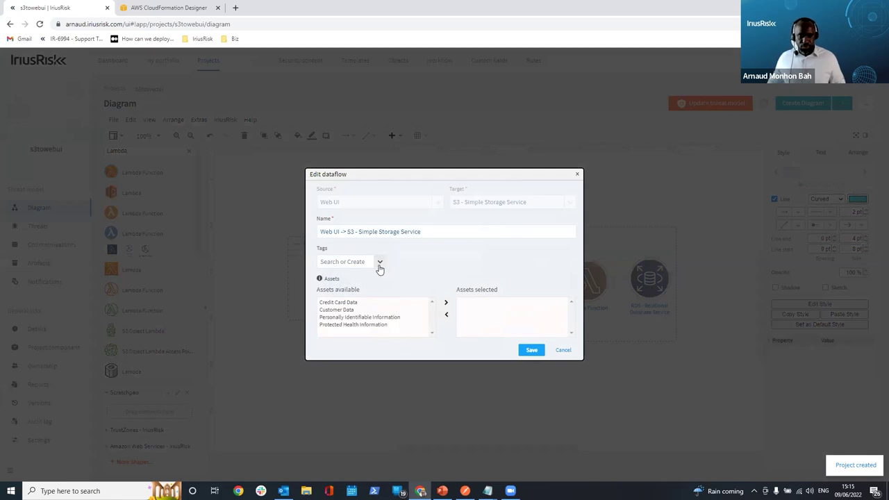
{"action": "left_click", "coordinate": [379, 263]}
{"action": "type", "text": "ht"}
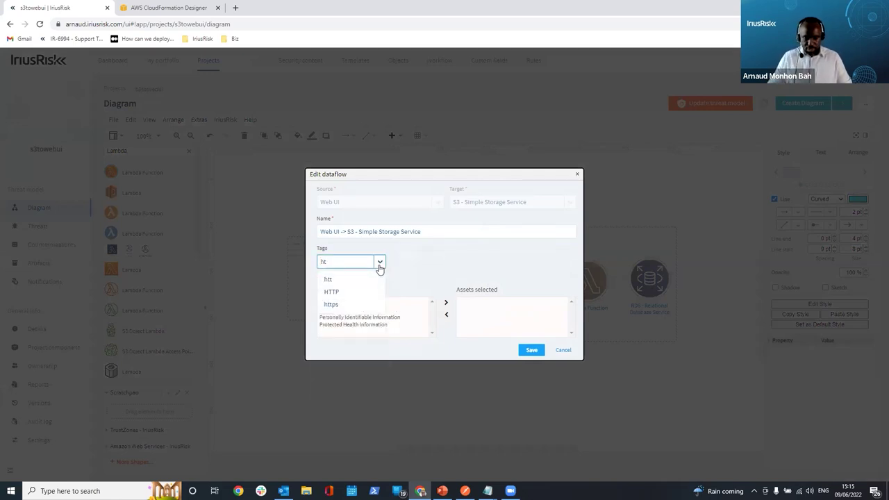
{"action": "left_click", "coordinate": [347, 304]}
{"action": "left_click", "coordinate": [531, 352]}
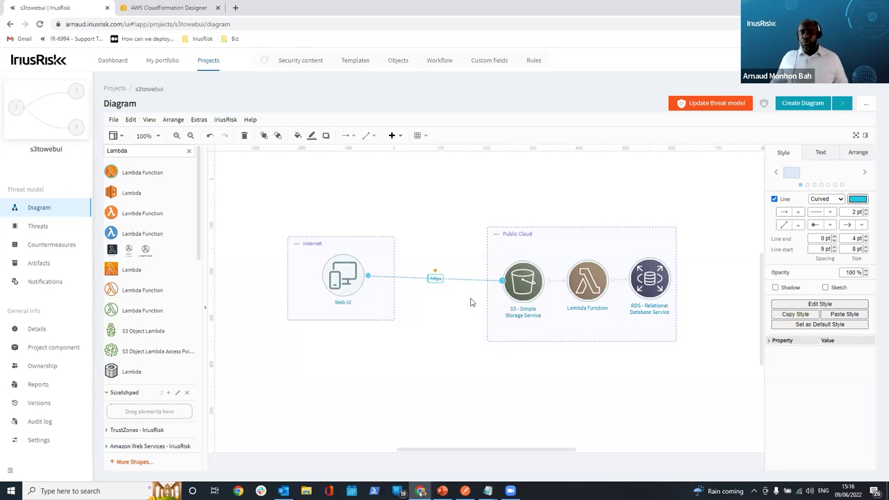
- Update the threat model and expand the list of threats for the Web UI component
{"action": "left_click", "coordinate": [701, 109]}
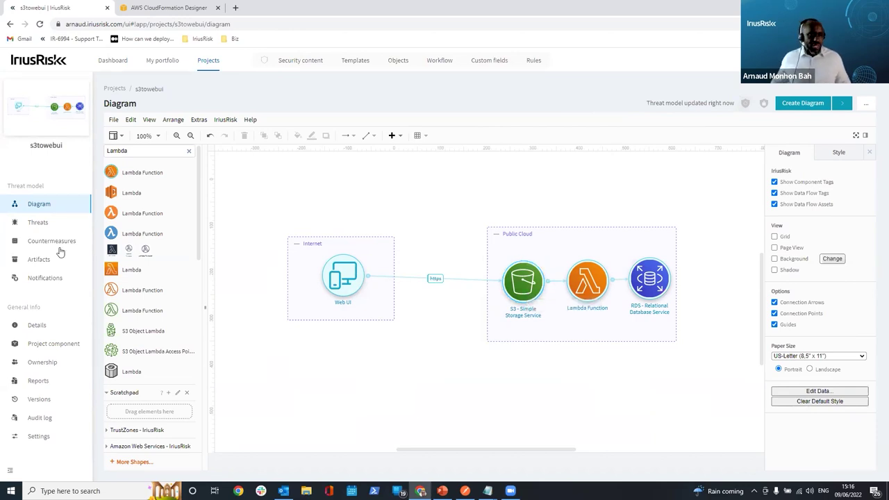
{"action": "left_click", "coordinate": [54, 223]}
{"action": "left_click", "coordinate": [38, 222]}
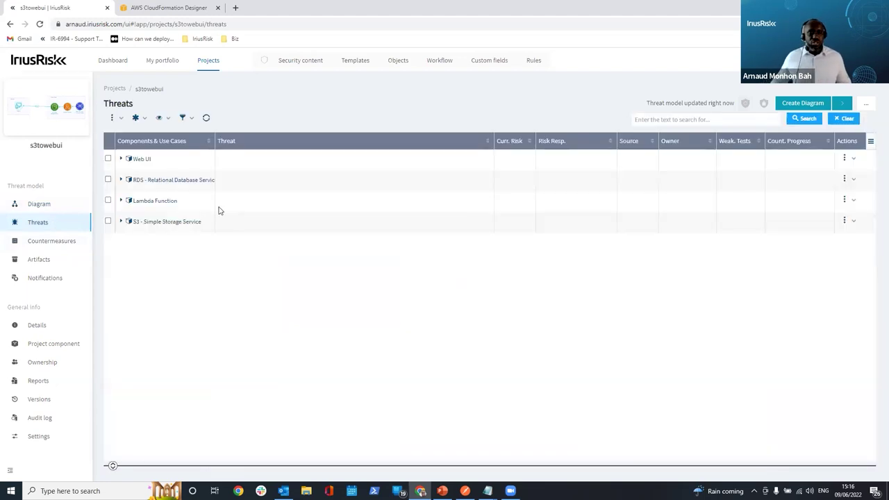
{"action": "left_click", "coordinate": [123, 159]}
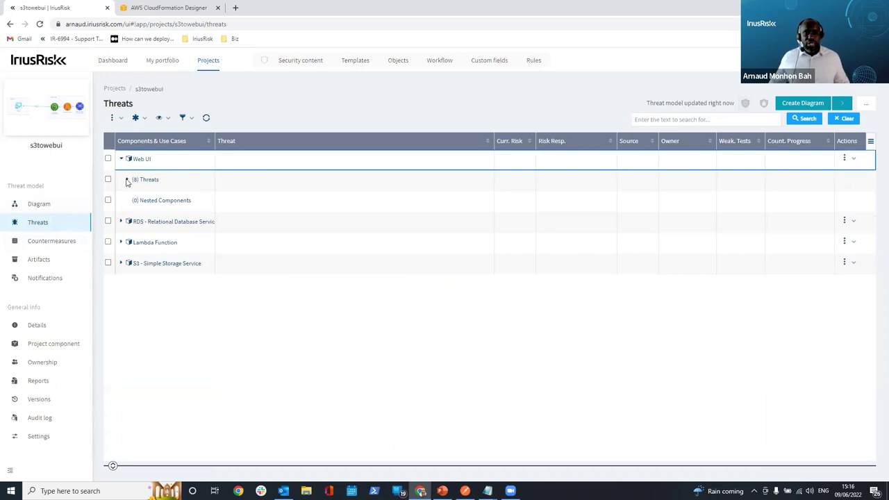
{"action": "left_click", "coordinate": [127, 180]}
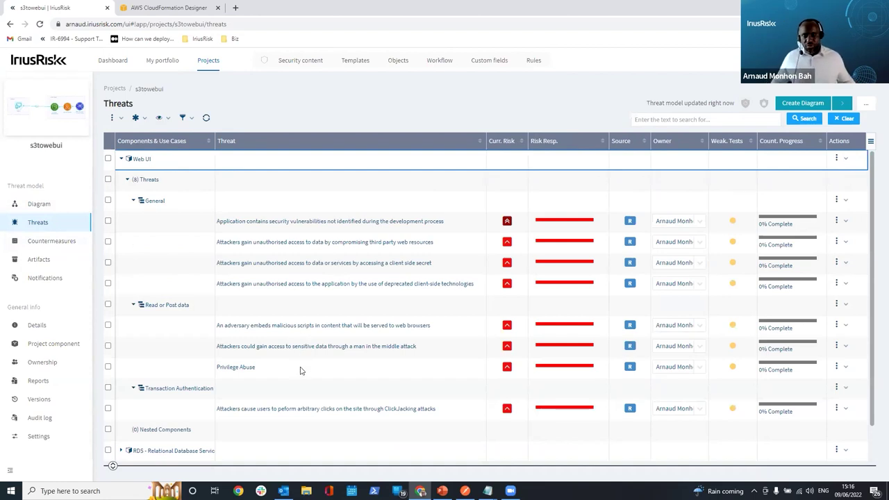
{"action": "mouse_move", "coordinate": [307, 410]}
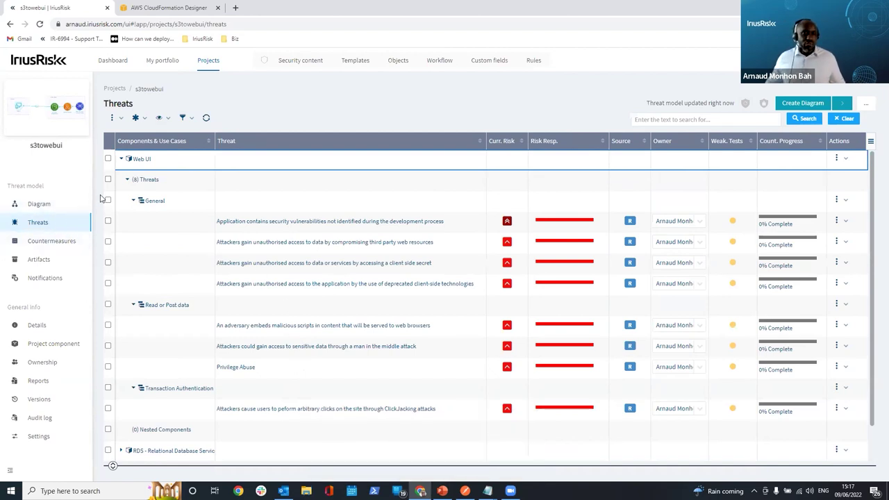
- Collapse the Web UI threats, expand the S3 - Simple Storage Service threats and open "Data is intentionally or accidentally deleted"
{"action": "left_click", "coordinate": [120, 159]}
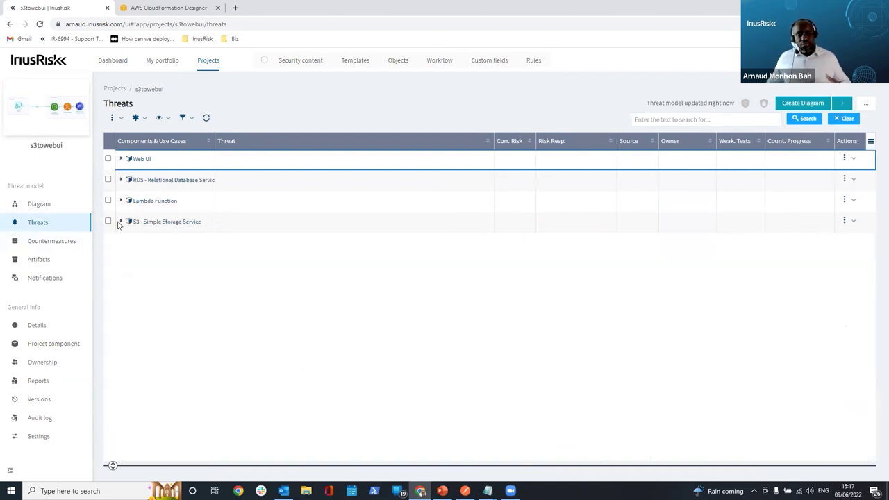
{"action": "left_click", "coordinate": [121, 221]}
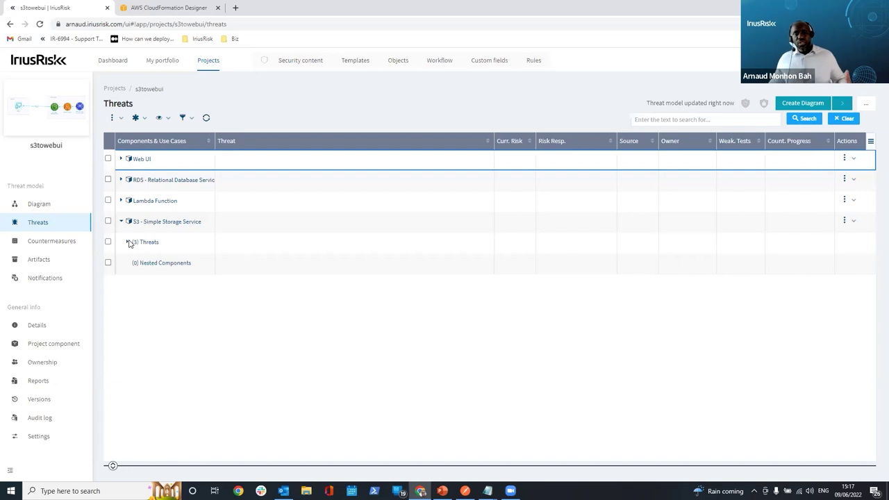
{"action": "left_click", "coordinate": [128, 242]}
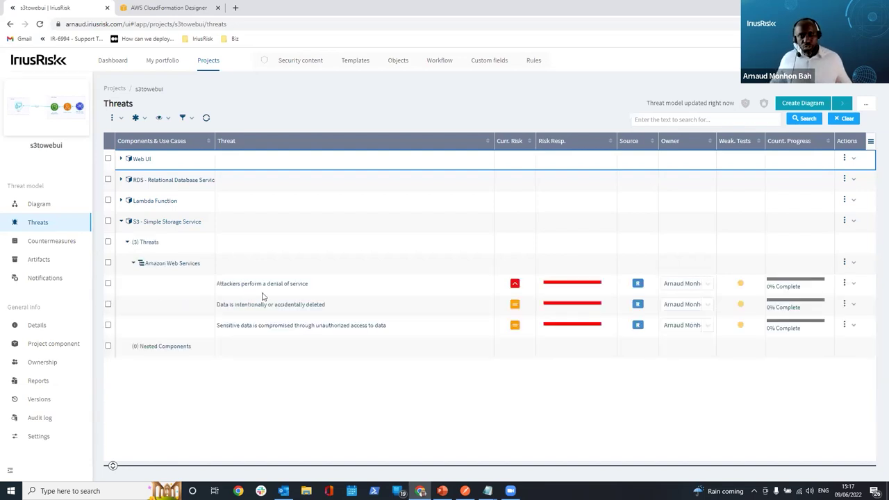
{"action": "mouse_move", "coordinate": [285, 308]}
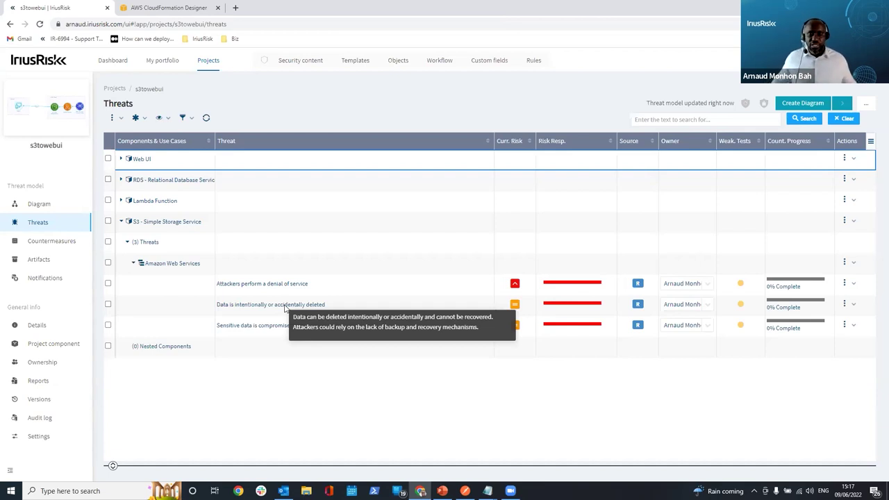
{"action": "left_click", "coordinate": [285, 308]}
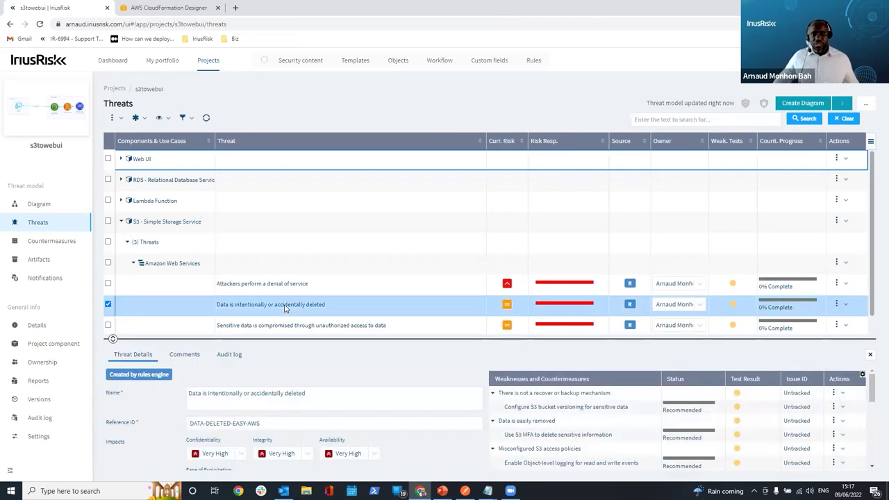
- Open the countermeasure "Configure S3 bucket versioning for sensitive data", read its full description with the remediation, and save it
{"action": "left_click", "coordinate": [578, 409]}
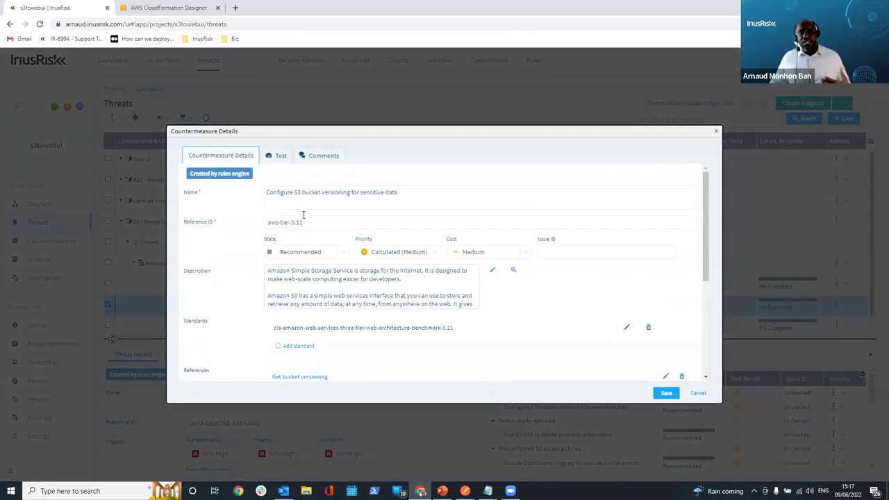
{"action": "left_click", "coordinate": [353, 289]}
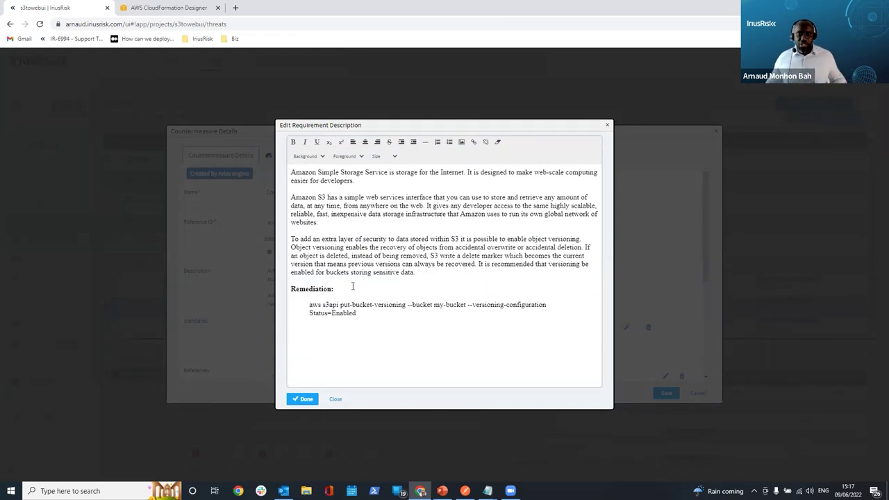
{"action": "left_click", "coordinate": [608, 127]}
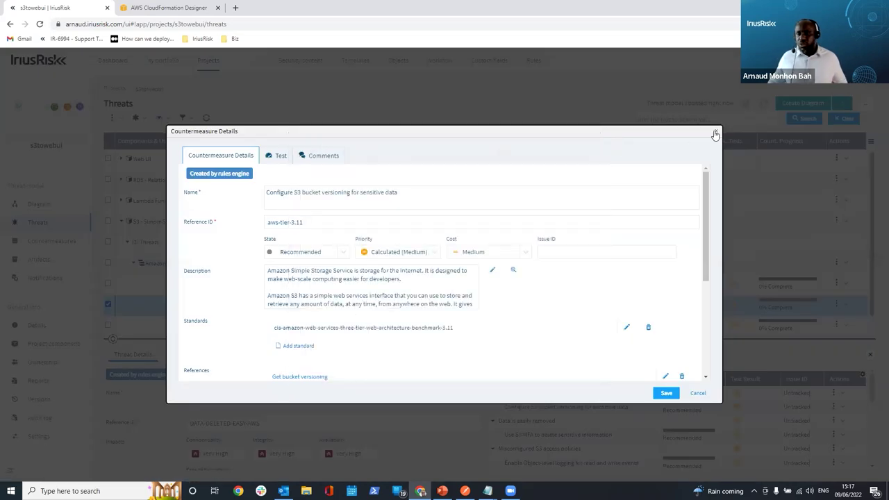
{"action": "left_click_drag", "start_coordinate": [715, 133], "coordinate": [650, 380]}
{"action": "left_click", "coordinate": [666, 394]}
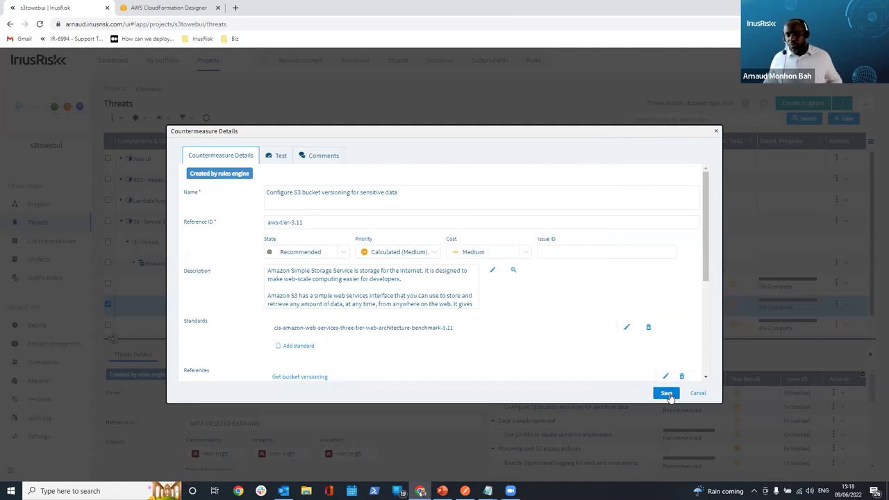
{"action": "left_click", "coordinate": [667, 394]}
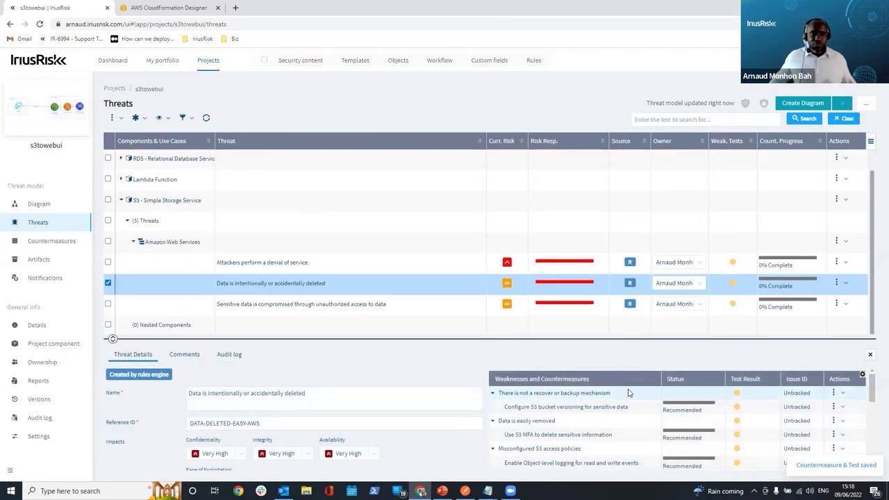
- View the s3towebui project overview from the projects list, and open the iriusrisk Saas project
{"action": "left_click", "coordinate": [114, 89]}
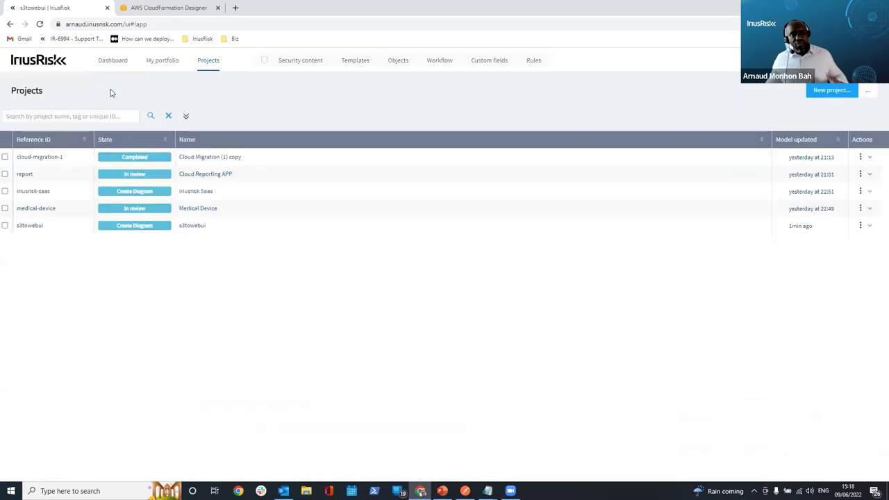
{"action": "left_click", "coordinate": [41, 232]}
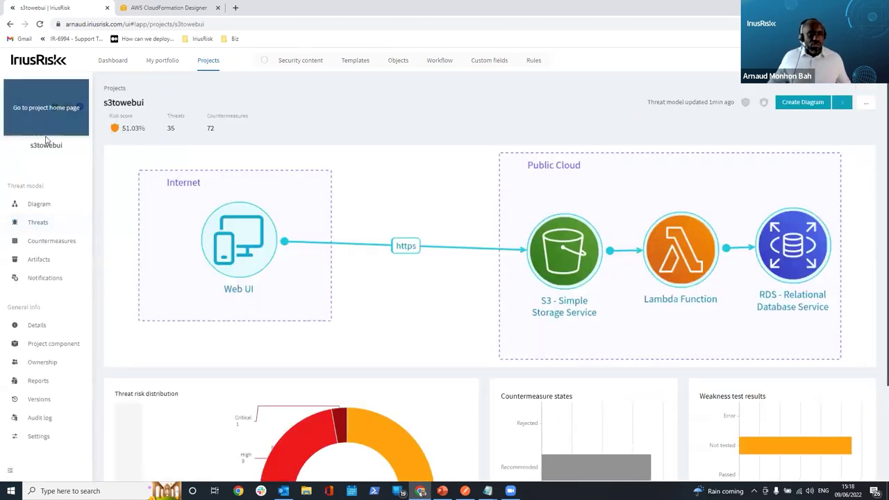
{"action": "left_click", "coordinate": [113, 88]}
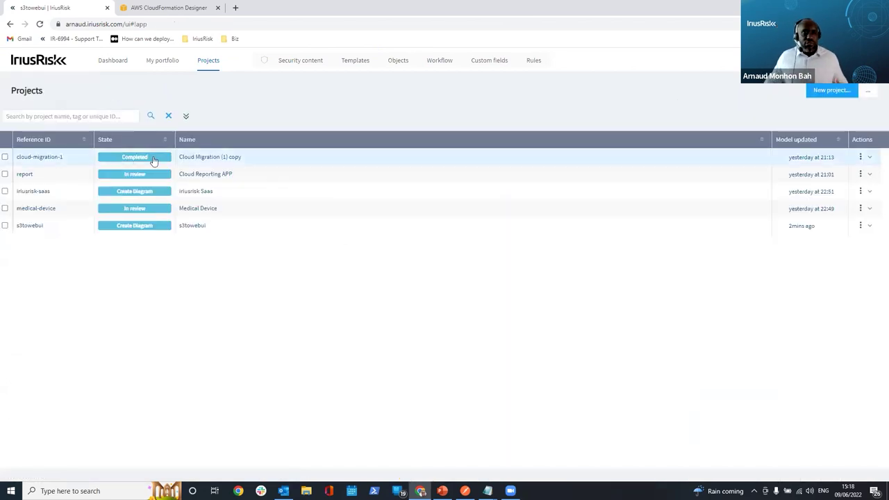
{"action": "left_click", "coordinate": [73, 195]}
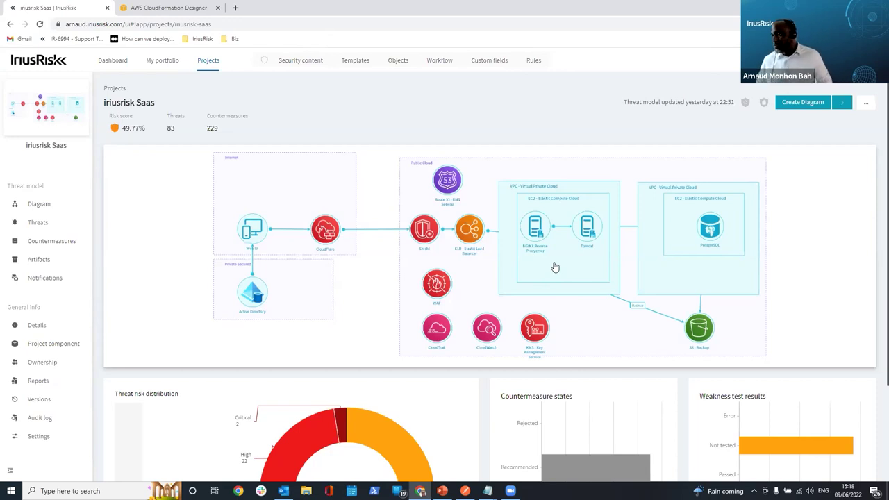
- Switch to AWS CloudFormation Designer, open the local template file S3RDS.json and examine its resources
{"action": "left_click", "coordinate": [185, 10]}
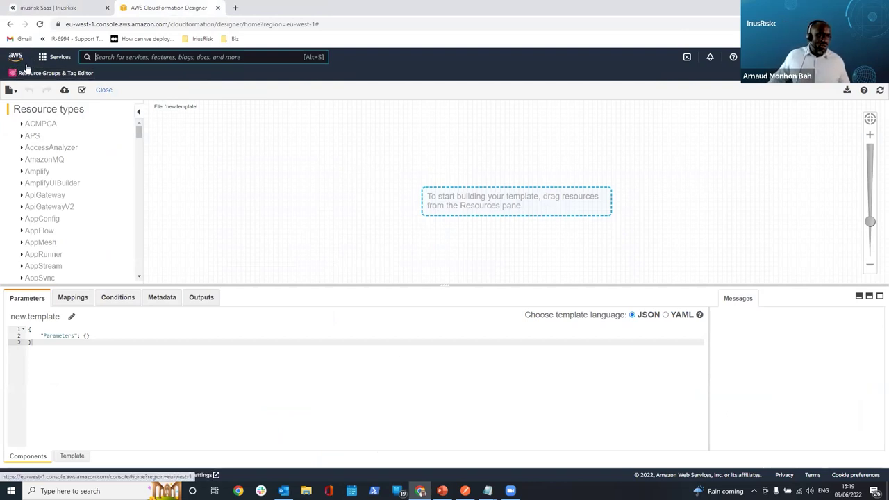
{"action": "scroll", "coordinate": [241, 132], "scroll_direction": "up", "scroll_amount": 1}
{"action": "left_click", "coordinate": [11, 90]}
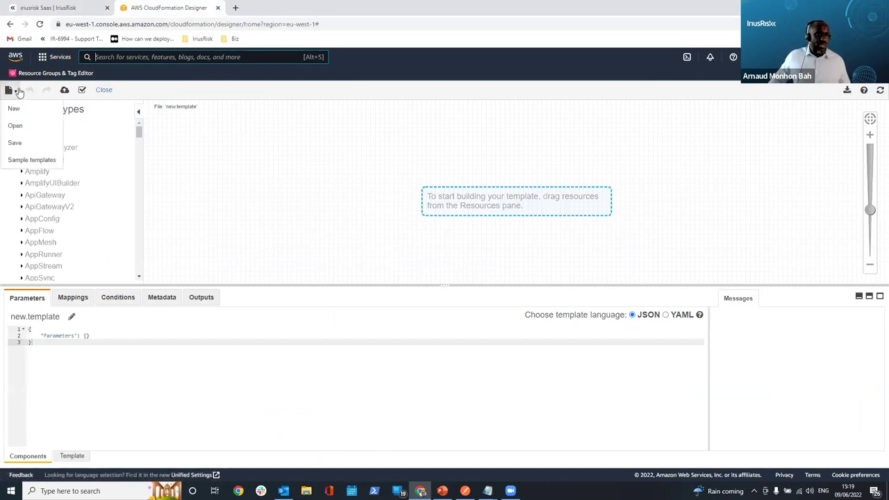
{"action": "left_click", "coordinate": [15, 125]}
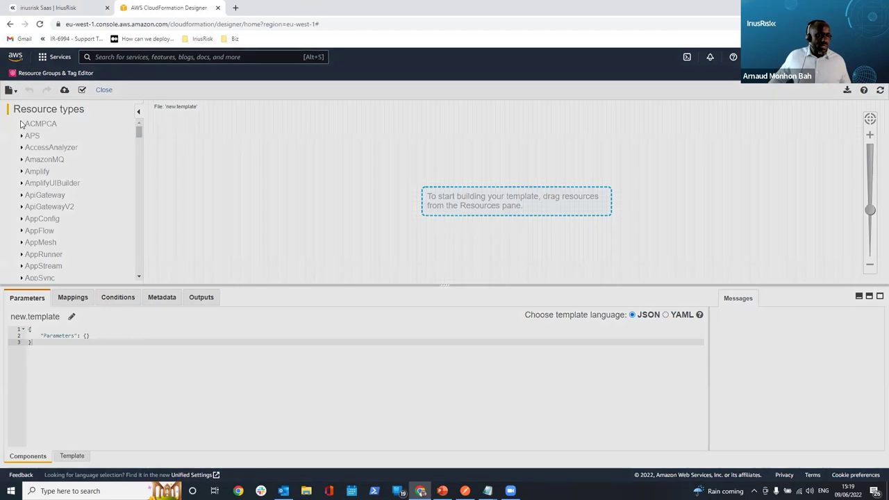
{"action": "left_click", "coordinate": [375, 132]}
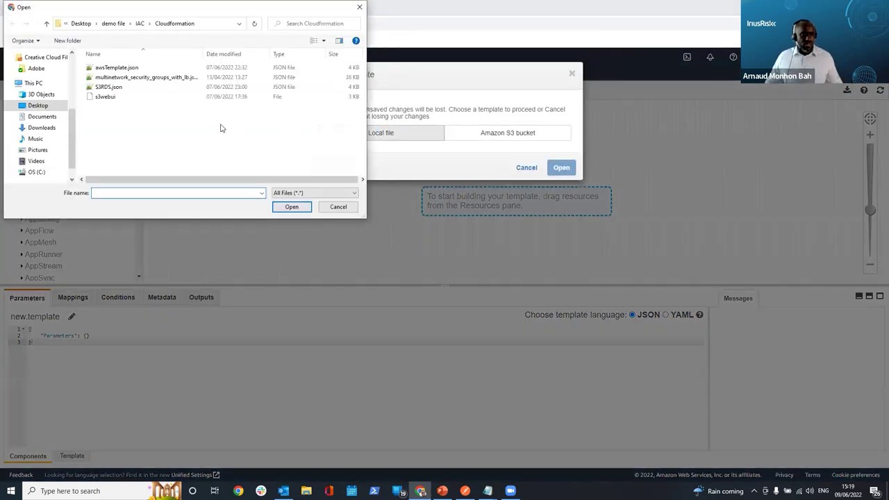
{"action": "left_click", "coordinate": [111, 88]}
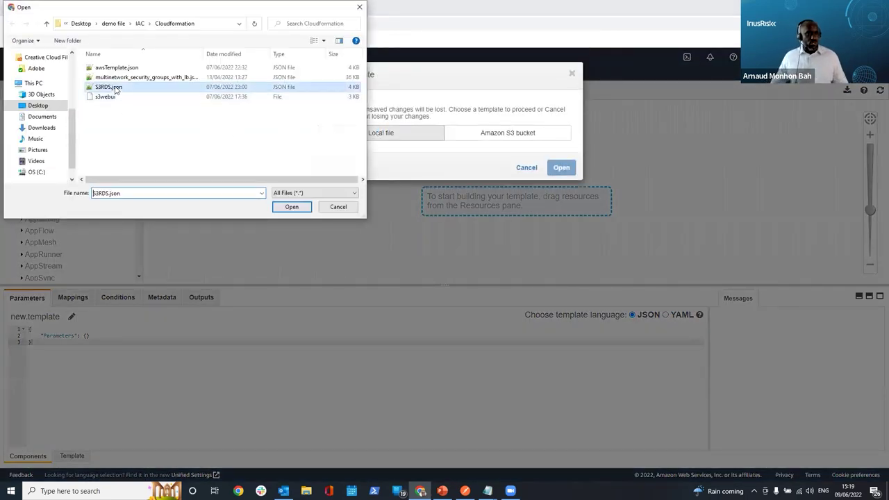
{"action": "left_click", "coordinate": [292, 206]}
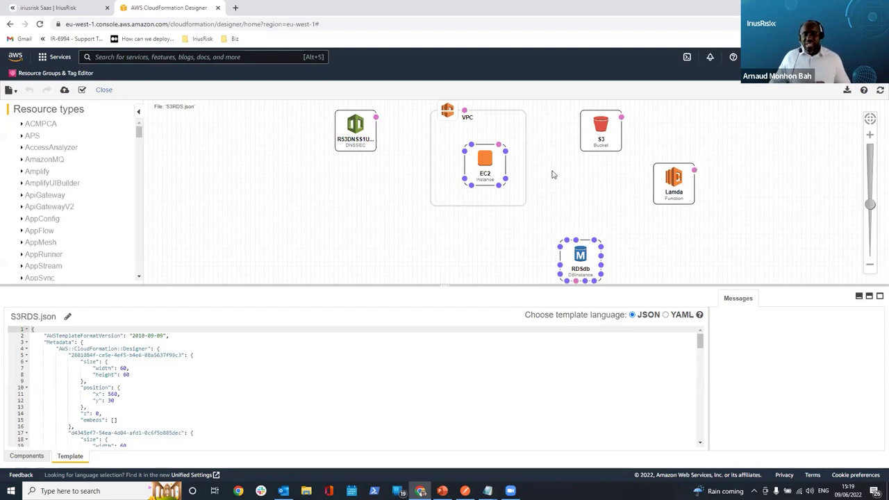
{"action": "scroll", "coordinate": [283, 368], "scroll_direction": "down", "scroll_amount": 3}
{"action": "scroll", "coordinate": [264, 377], "scroll_direction": "down", "scroll_amount": 2}
{"action": "scroll", "coordinate": [211, 359], "scroll_direction": "up", "scroll_amount": 2}
{"action": "scroll", "coordinate": [187, 357], "scroll_direction": "up", "scroll_amount": 2}
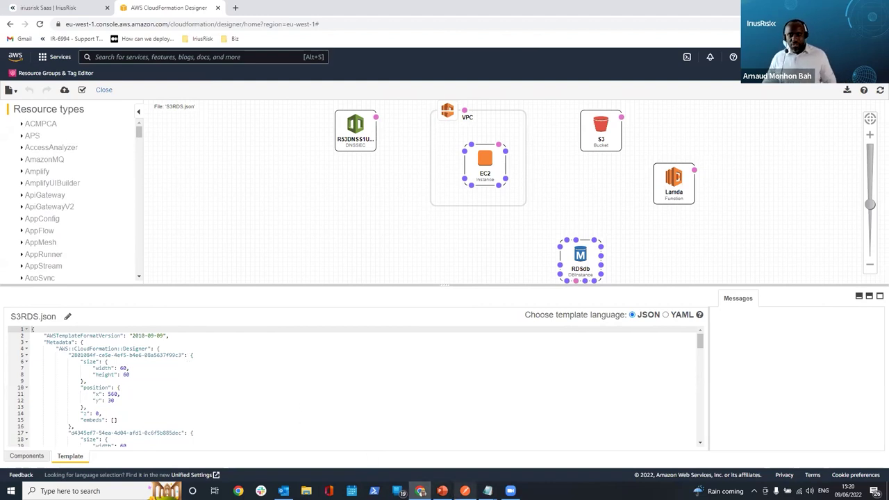
- Switch to Postman, attach S3RDS.json as the cft-file value of the cloudformation import request and send the request
{"action": "mouse_move", "coordinate": [420, 490]}
{"action": "mouse_move", "coordinate": [465, 491]}
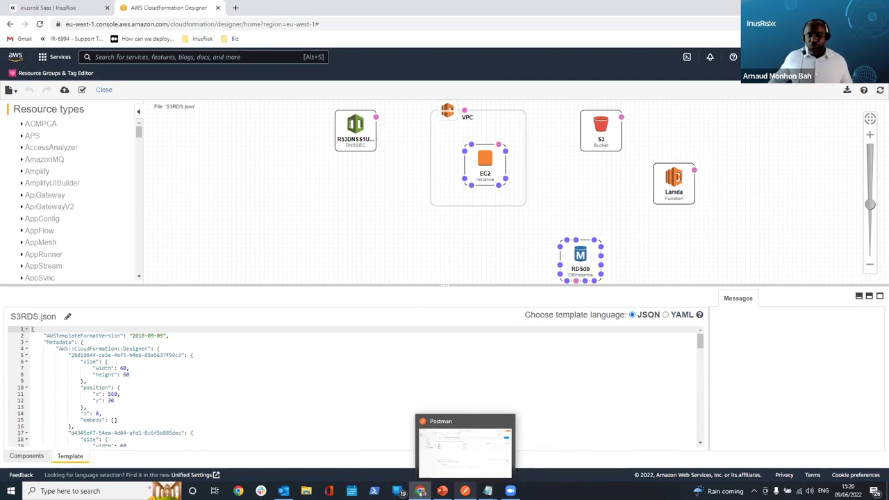
{"action": "left_click", "coordinate": [464, 448]}
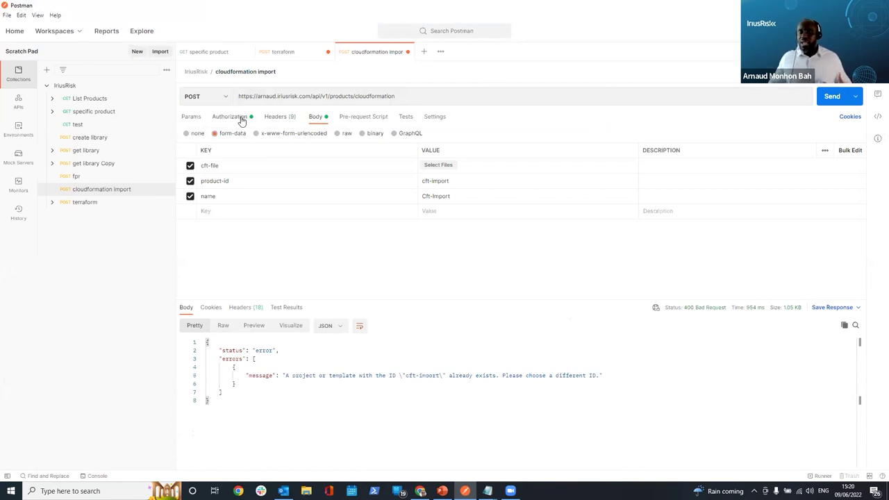
{"action": "left_click", "coordinate": [450, 168]}
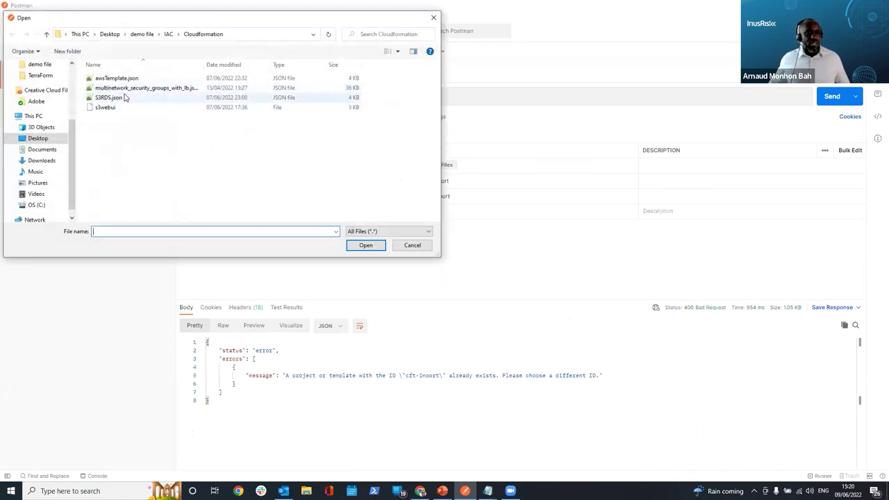
{"action": "left_click", "coordinate": [112, 98]}
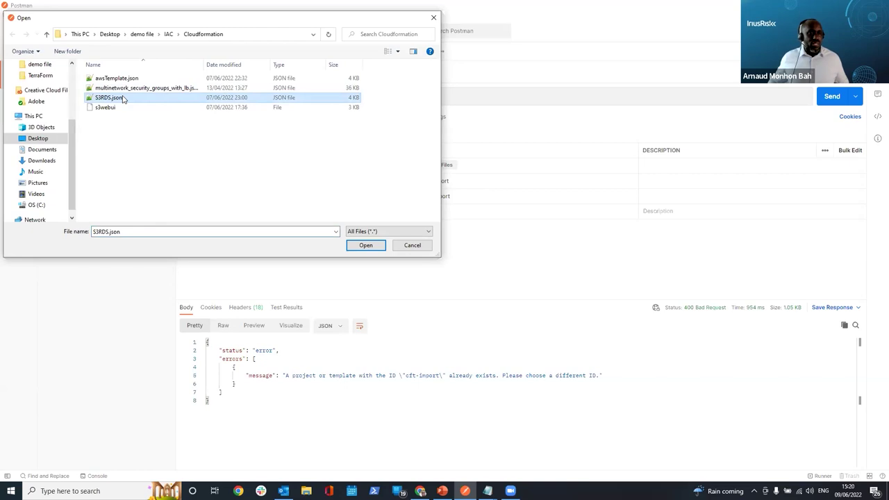
{"action": "left_click", "coordinate": [366, 245]}
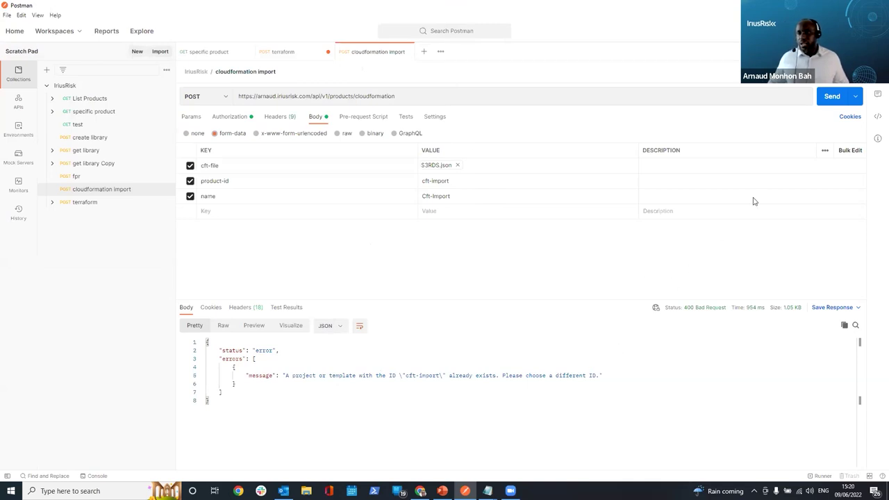
{"action": "left_click", "coordinate": [833, 97]}
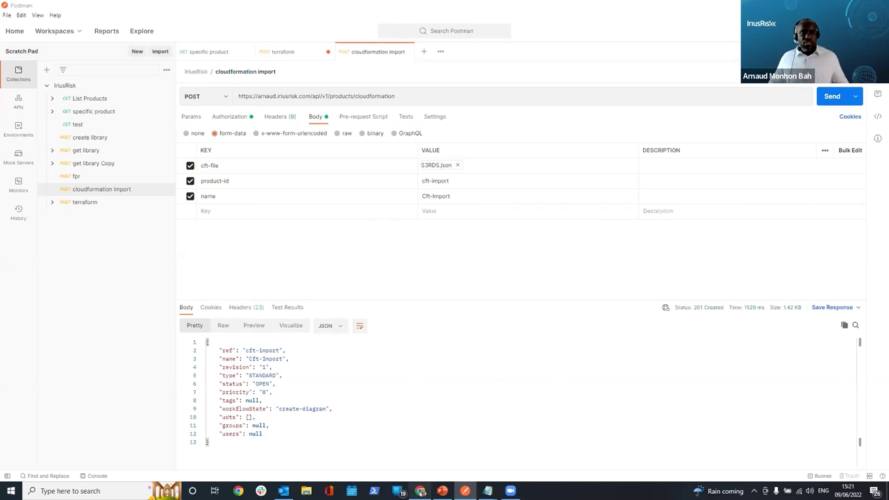
- Switch back to IriusRisk in the browser and open the cft-import project from the projects list
{"action": "left_click", "coordinate": [420, 491]}
{"action": "left_click", "coordinate": [55, 8]}
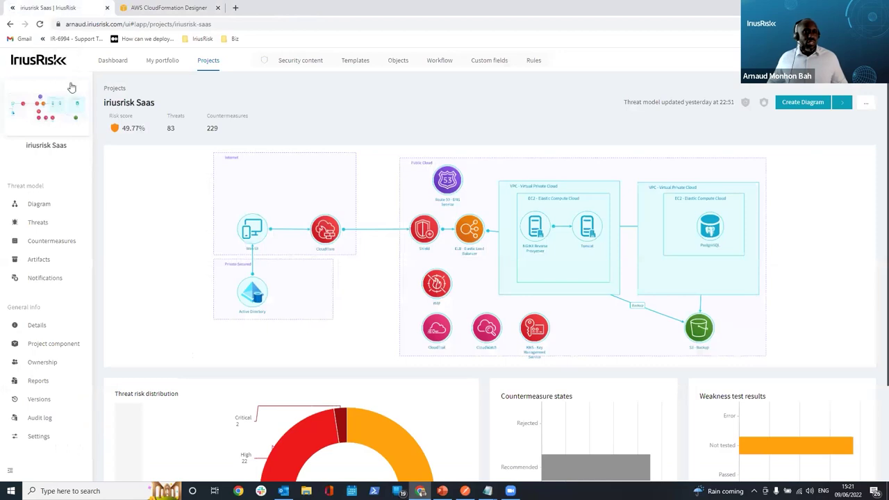
{"action": "mouse_move", "coordinate": [205, 70]}
{"action": "left_click", "coordinate": [221, 87]}
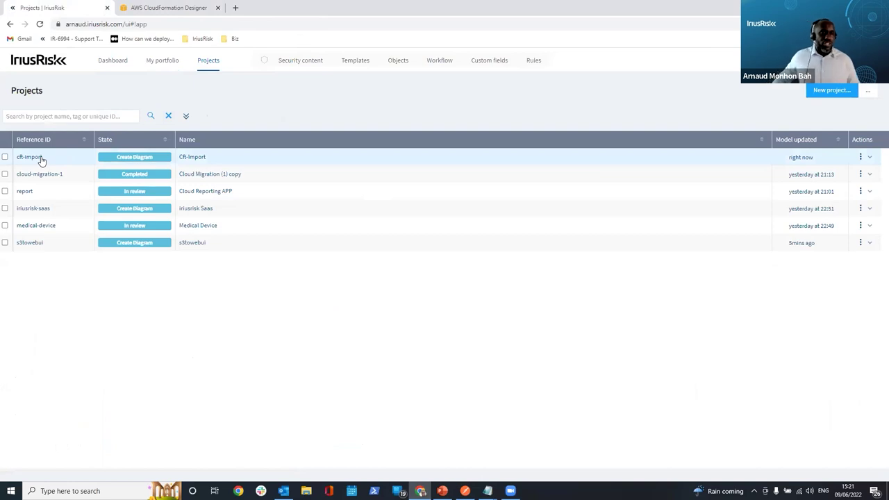
{"action": "left_click", "coordinate": [30, 157]}
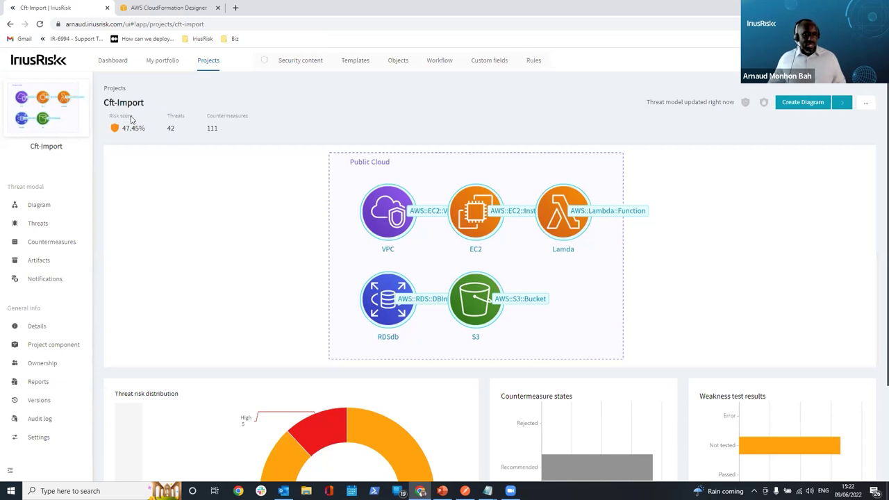
- Open the Cft-Import diagram and place an Internet trust zone to the left of the Public Cloud zone
{"action": "left_click", "coordinate": [39, 208]}
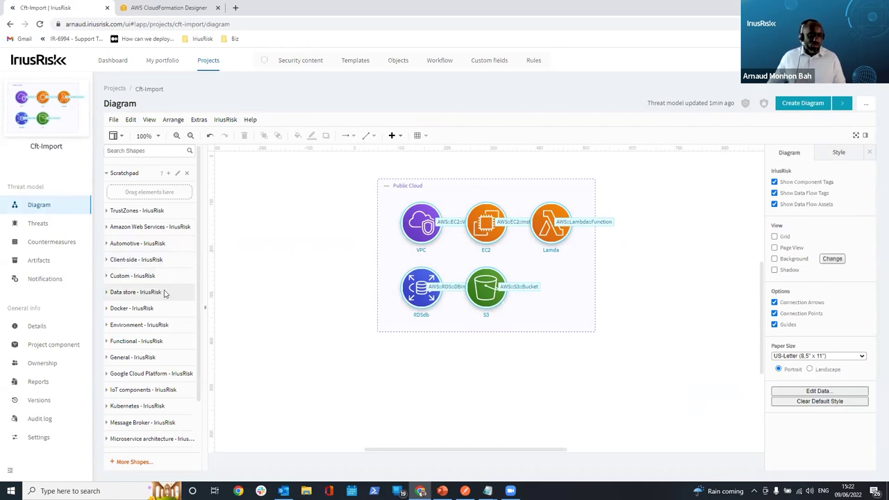
{"action": "left_click", "coordinate": [143, 262]}
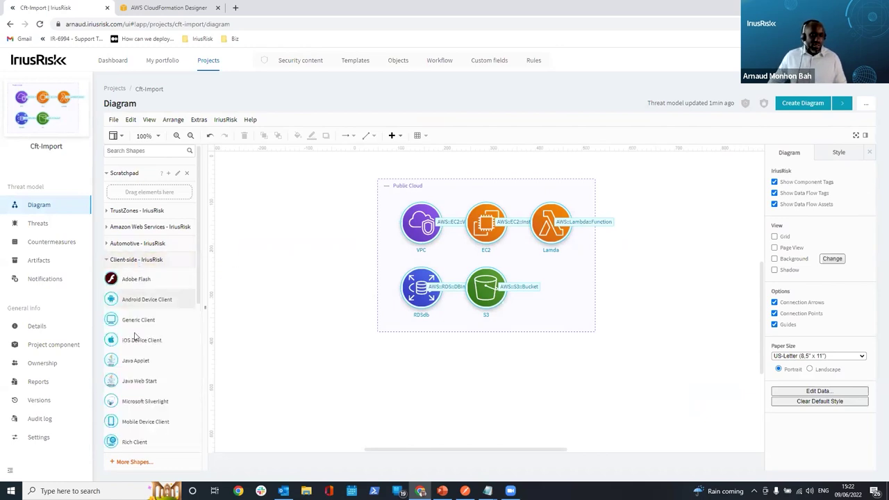
{"action": "left_click", "coordinate": [139, 211]}
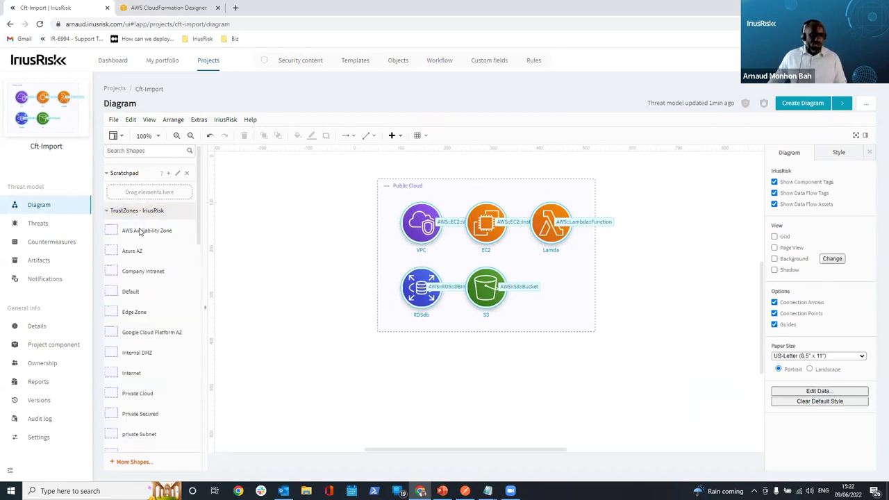
{"action": "scroll", "coordinate": [139, 348], "scroll_direction": "down", "scroll_amount": 1}
{"action": "left_click_drag", "start_coordinate": [127, 330], "coordinate": [234, 208]}
- Place a Web UI component from the Client-side IriusRisk shapes inside the Internet trust zone
{"action": "scroll", "coordinate": [139, 374], "scroll_direction": "down", "scroll_amount": 3}
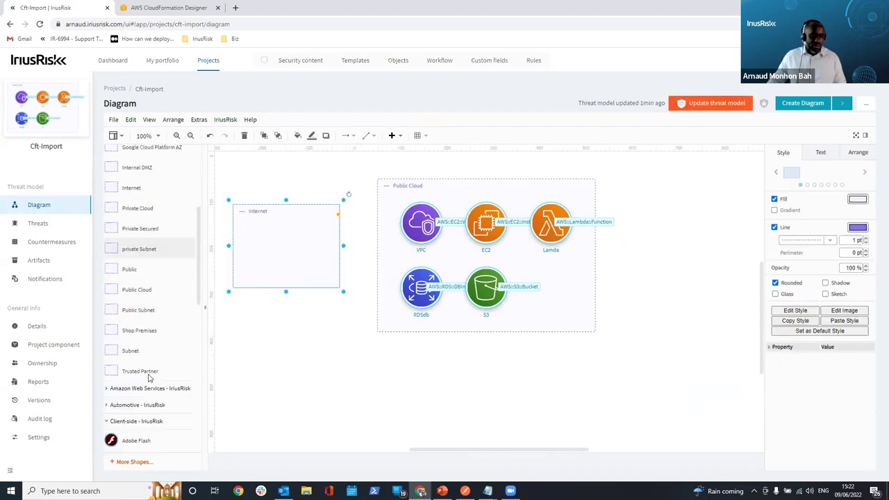
{"action": "left_click", "coordinate": [139, 420]}
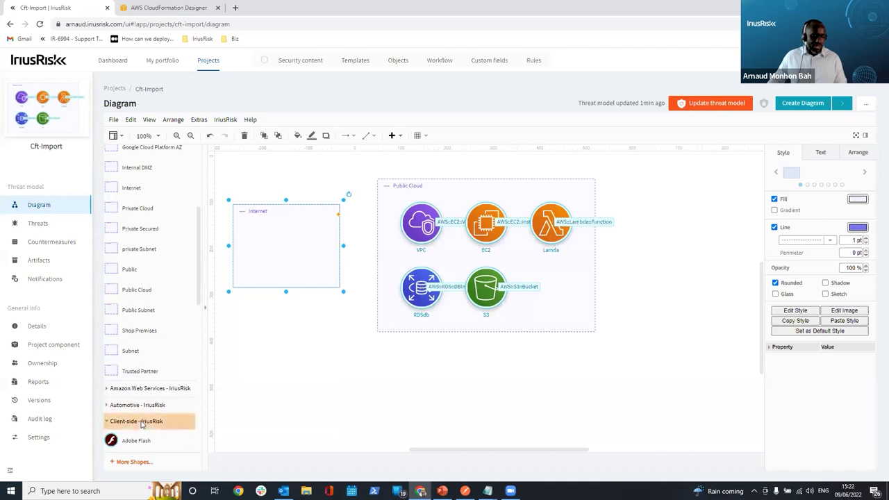
{"action": "left_click", "coordinate": [139, 420]}
{"action": "scroll", "coordinate": [138, 419], "scroll_direction": "down", "scroll_amount": 4}
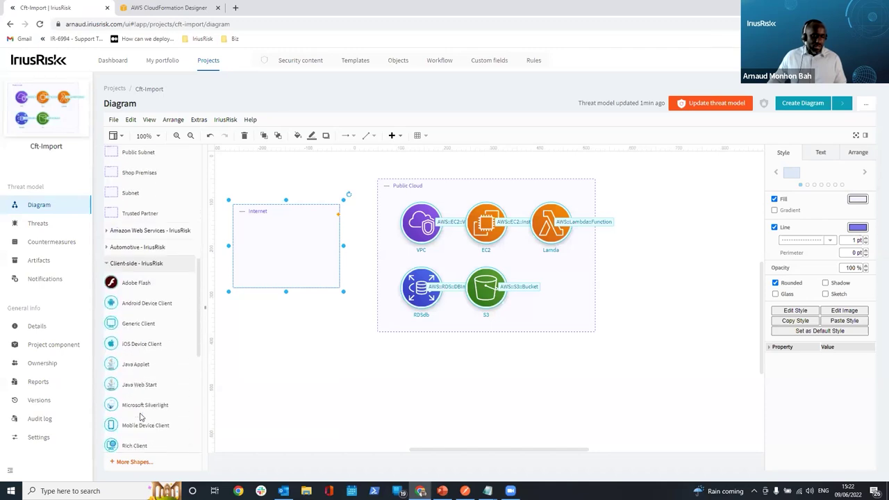
{"action": "left_click_drag", "start_coordinate": [128, 366], "coordinate": [258, 227]}
- Connect the Web UI component to the S3 component with a data flow and update the threat model
{"action": "mouse_move", "coordinate": [316, 253]}
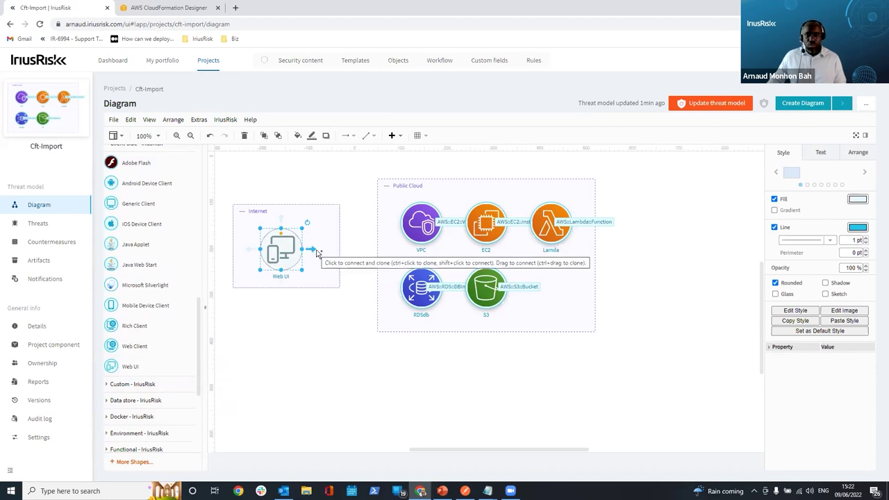
{"action": "left_click_drag", "start_coordinate": [316, 252], "coordinate": [479, 271]}
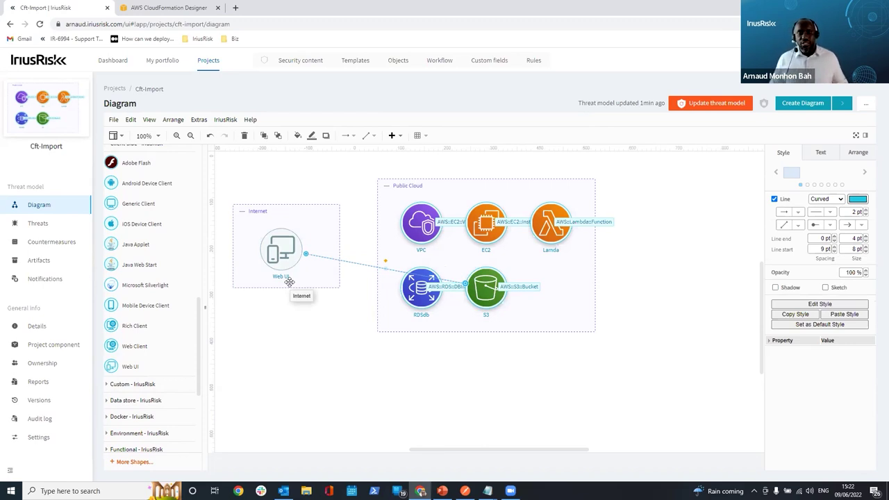
{"action": "left_click", "coordinate": [264, 257]}
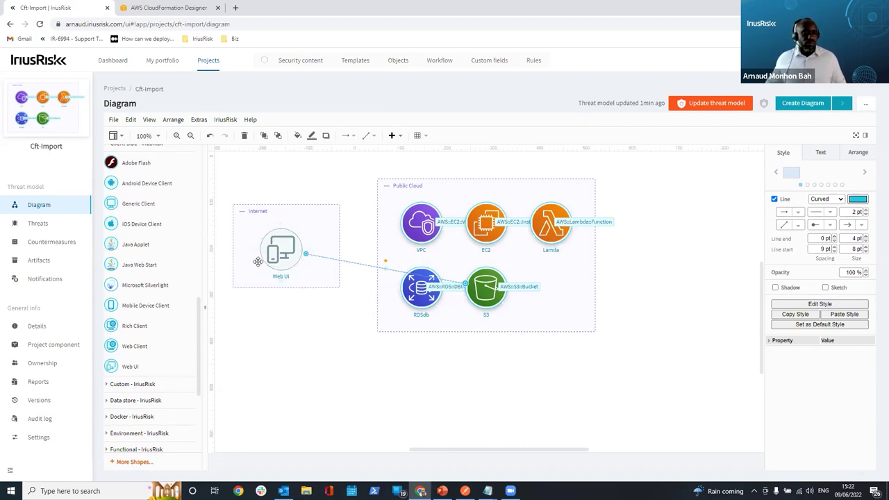
{"action": "left_click", "coordinate": [716, 104]}
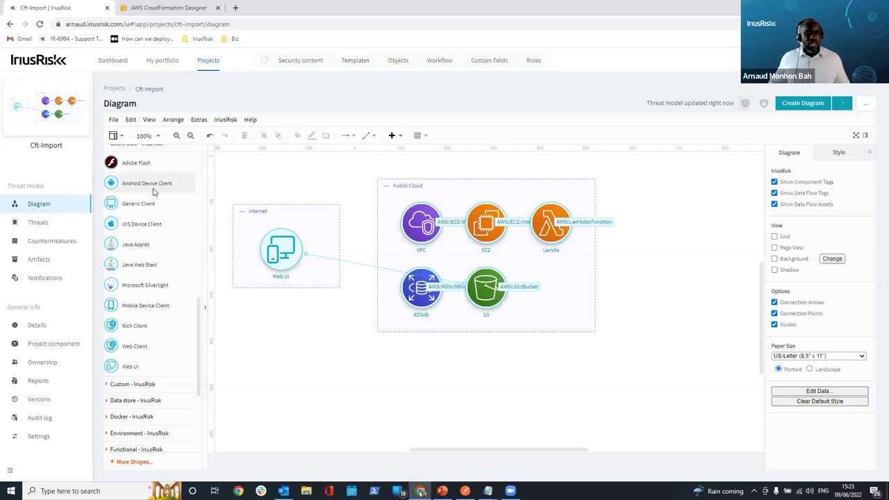
- Open the project's threats, expand those of the S3 component and view the details of "Data is intentionally or accidentally deleted"
{"action": "mouse_move", "coordinate": [153, 192]}
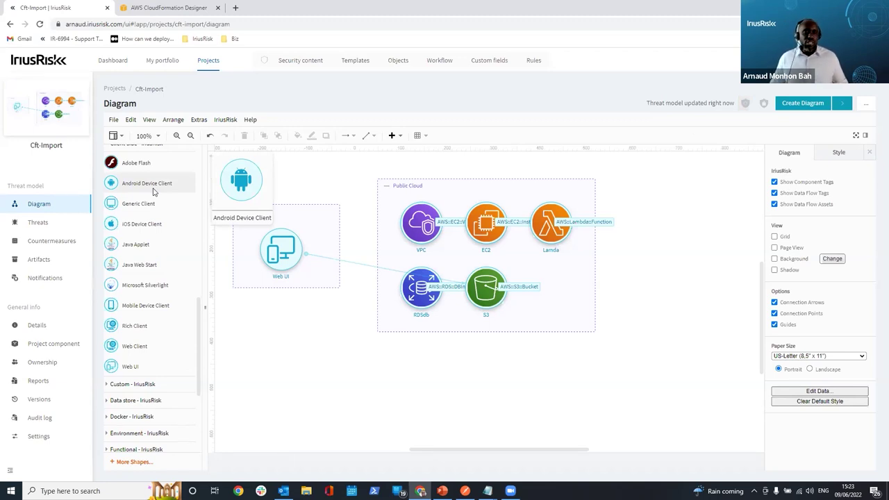
{"action": "left_click", "coordinate": [39, 223]}
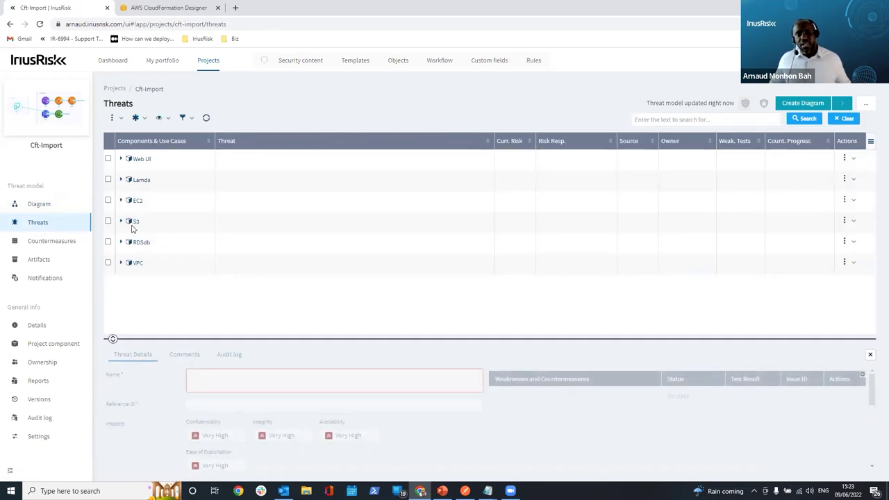
{"action": "left_click", "coordinate": [121, 221]}
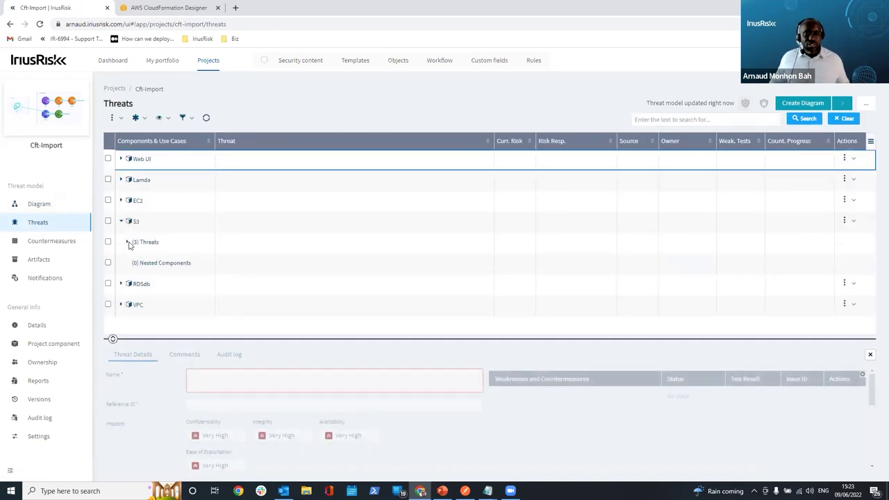
{"action": "left_click", "coordinate": [128, 242]}
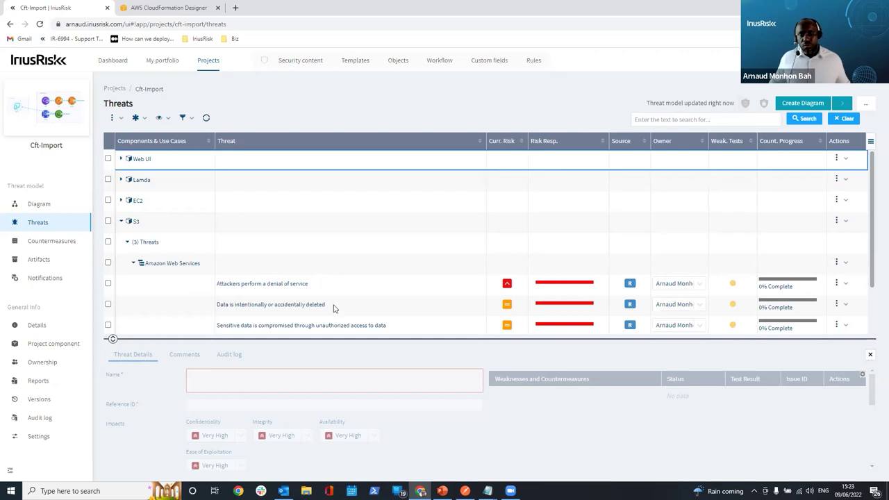
{"action": "left_click", "coordinate": [418, 311]}
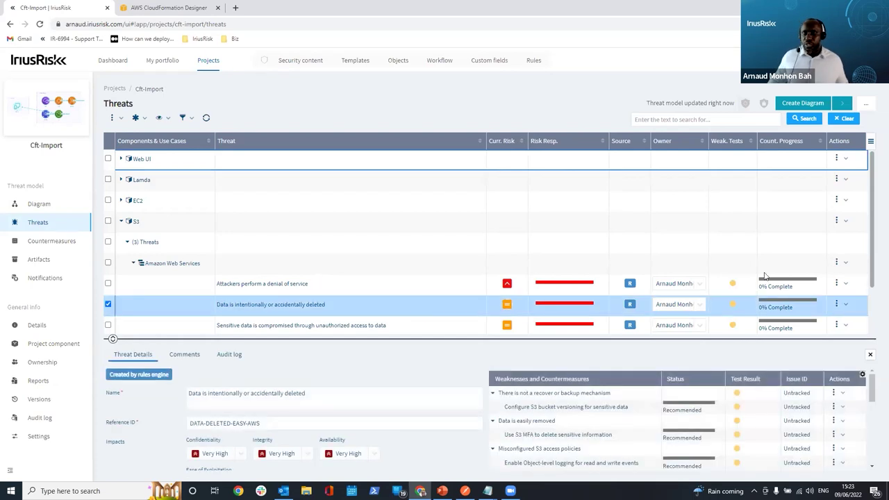
- Create a new issue for the countermeasure "Configure S3 bucket versioning for sensitive data"
{"action": "left_click", "coordinate": [632, 402]}
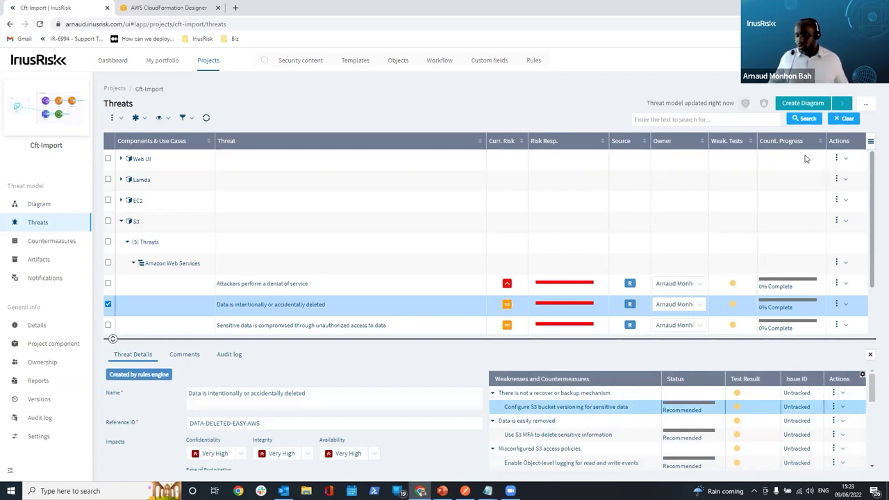
{"action": "left_click", "coordinate": [841, 409]}
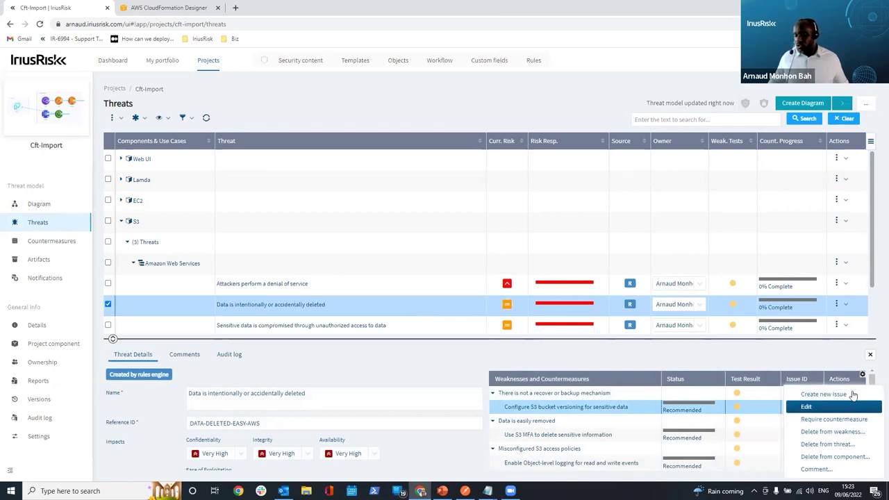
{"action": "left_click", "coordinate": [852, 394]}
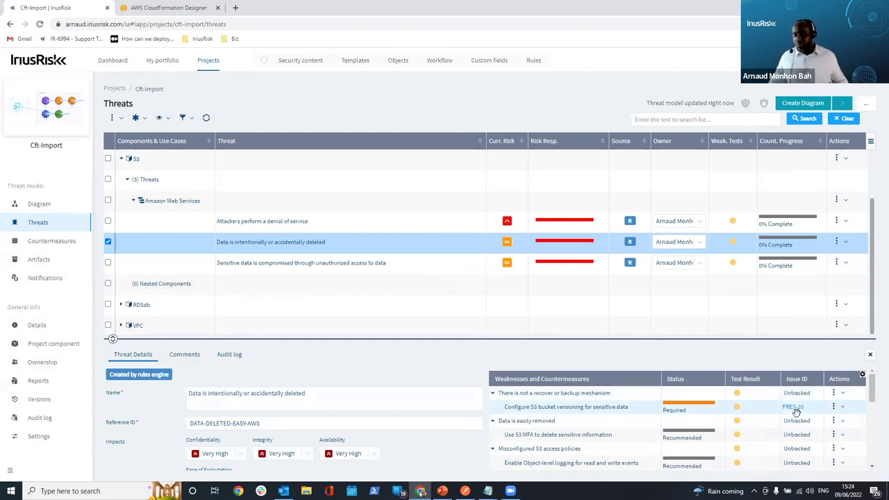
- Open the Jira issue linked to the S3 bucket versioning countermeasure and review its description, remediation, references and testing steps
{"action": "left_click", "coordinate": [796, 412]}
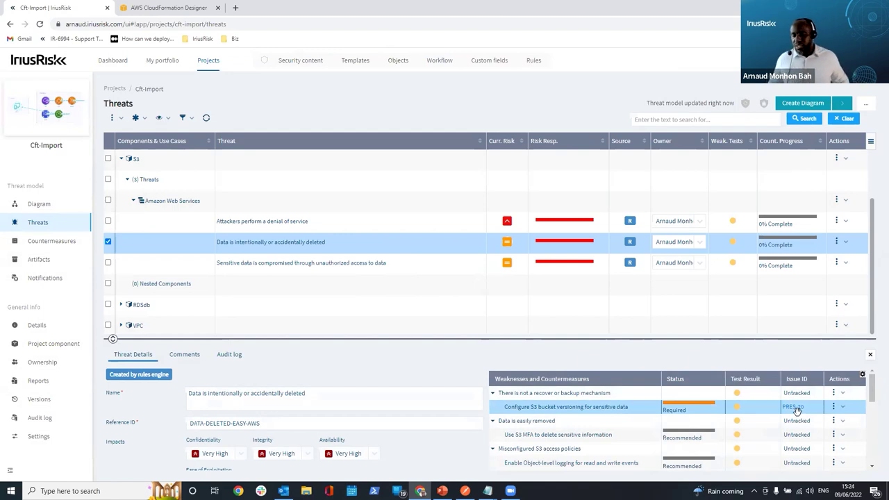
{"action": "left_click", "coordinate": [793, 410]}
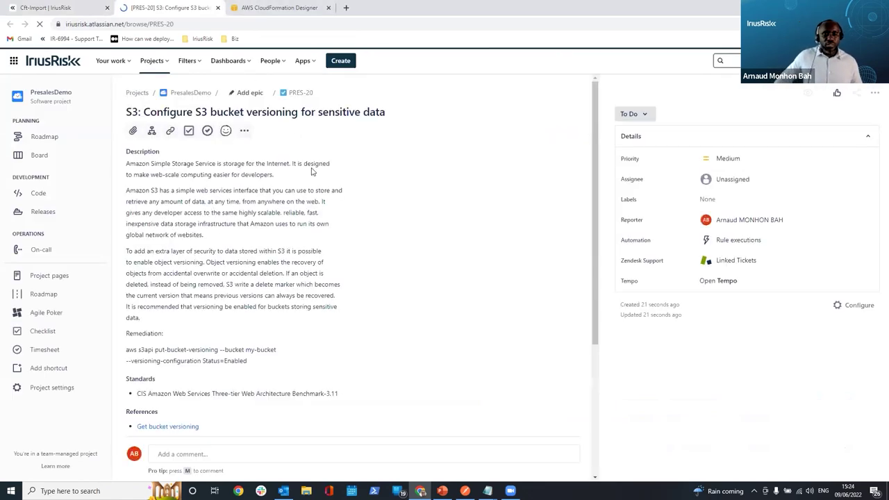
{"action": "scroll", "coordinate": [368, 181], "scroll_direction": "down", "scroll_amount": 1}
{"action": "scroll", "coordinate": [368, 181], "scroll_direction": "down", "scroll_amount": 1}
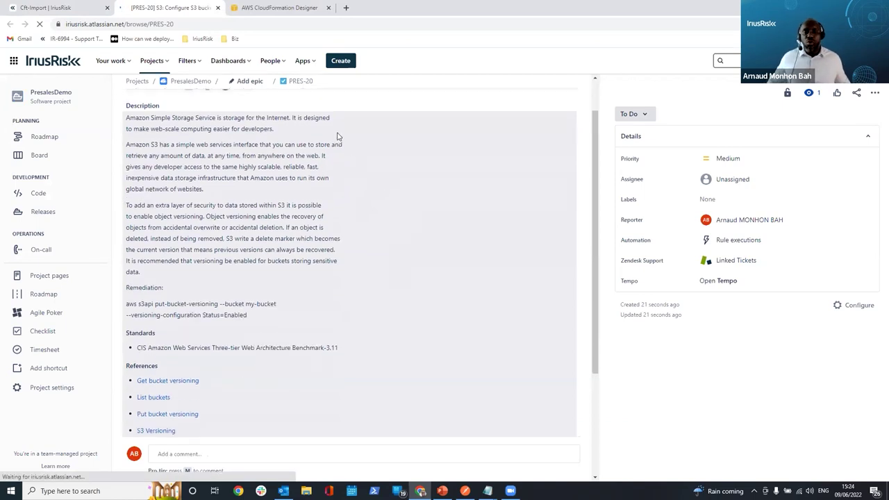
{"action": "scroll", "coordinate": [357, 185], "scroll_direction": "down", "scroll_amount": 3}
{"action": "scroll", "coordinate": [349, 240], "scroll_direction": "down", "scroll_amount": 4}
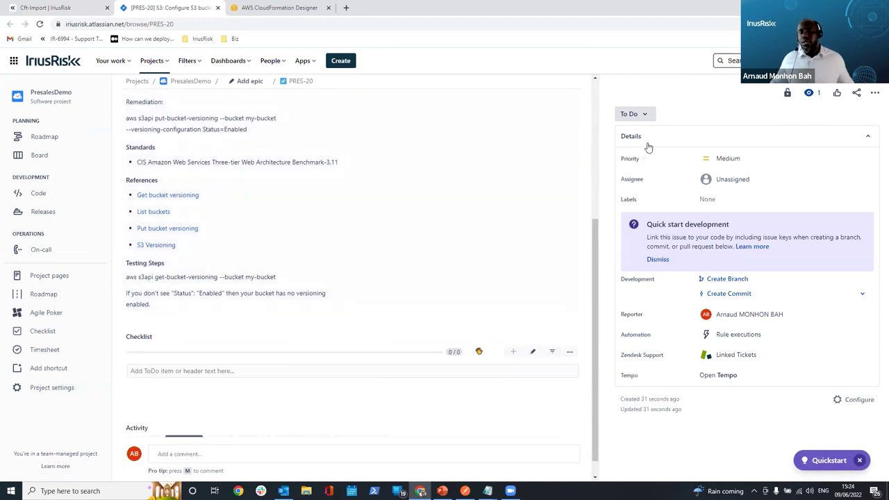
- Open the issue's comment editor without adding text and set the Jira issue's status to Done
{"action": "left_click", "coordinate": [284, 454]}
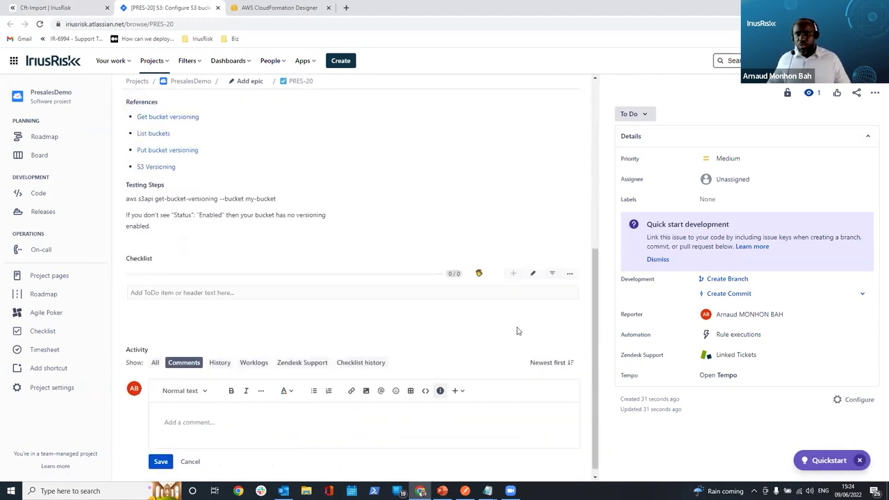
{"action": "left_click", "coordinate": [643, 116]}
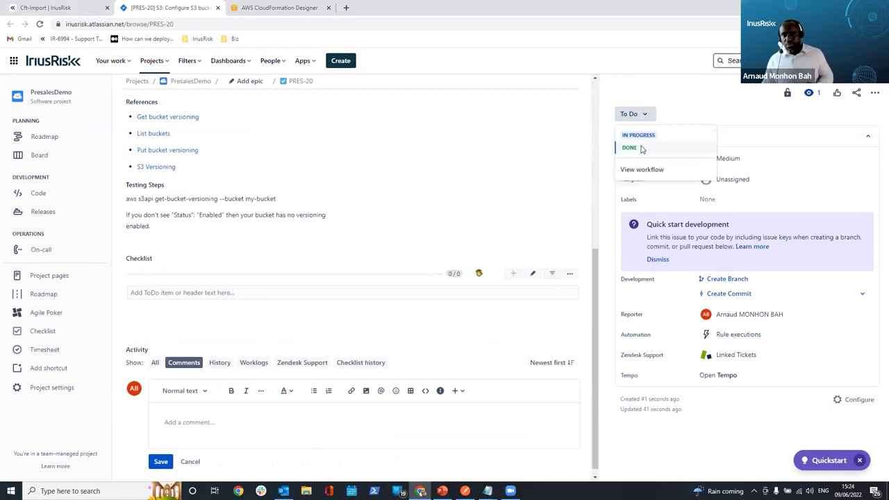
{"action": "left_click", "coordinate": [630, 148]}
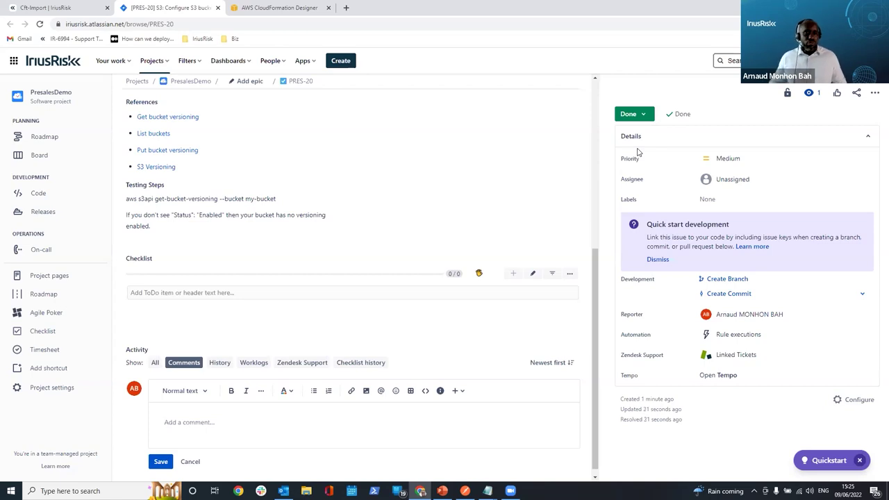
- Switch back to IriusRisk, open the Cft-Import countermeasures and expand the S3 component
{"action": "left_click", "coordinate": [86, 10]}
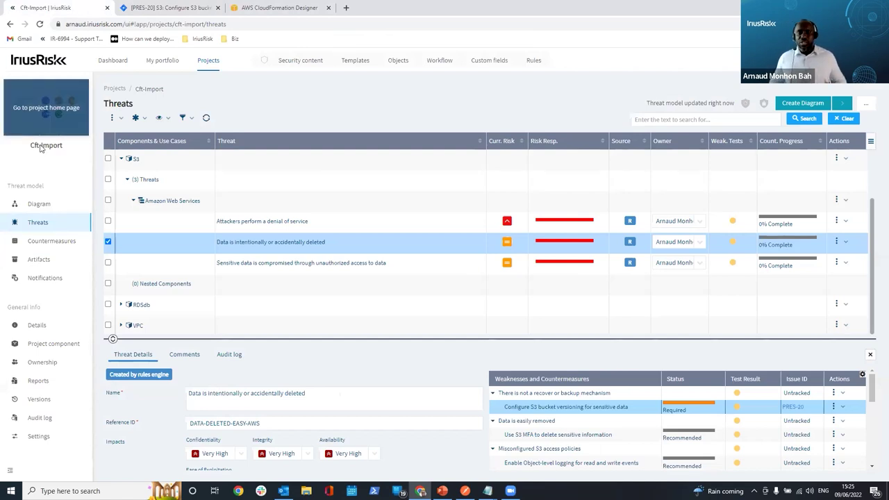
{"action": "left_click", "coordinate": [69, 243]}
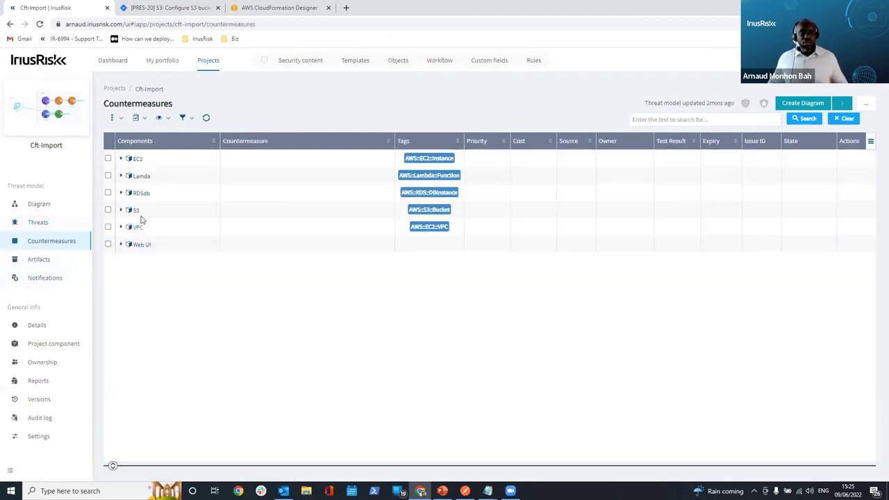
{"action": "left_click", "coordinate": [121, 210]}
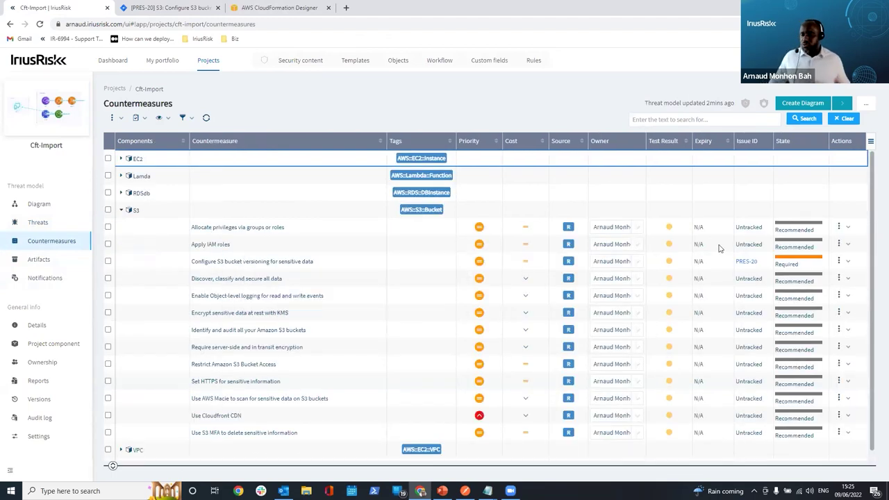
- Sync the countermeasures with the issue tracker and refresh the list
{"action": "left_click", "coordinate": [114, 118]}
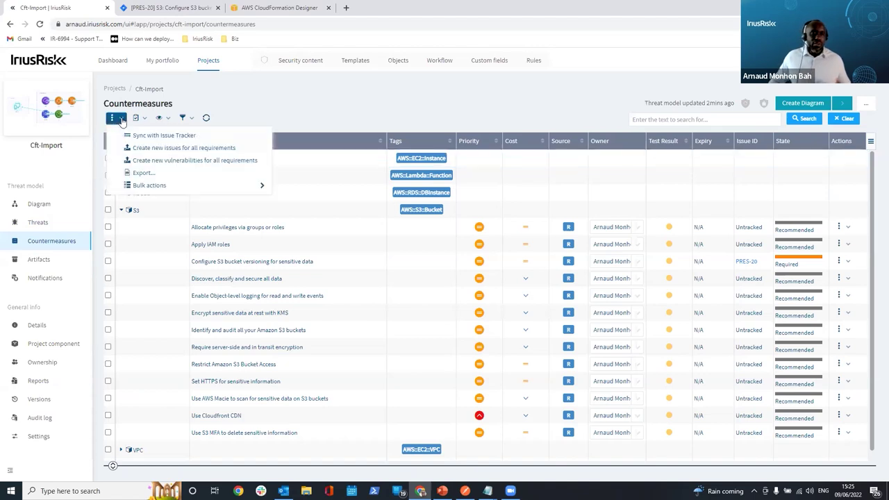
{"action": "left_click", "coordinate": [144, 134]}
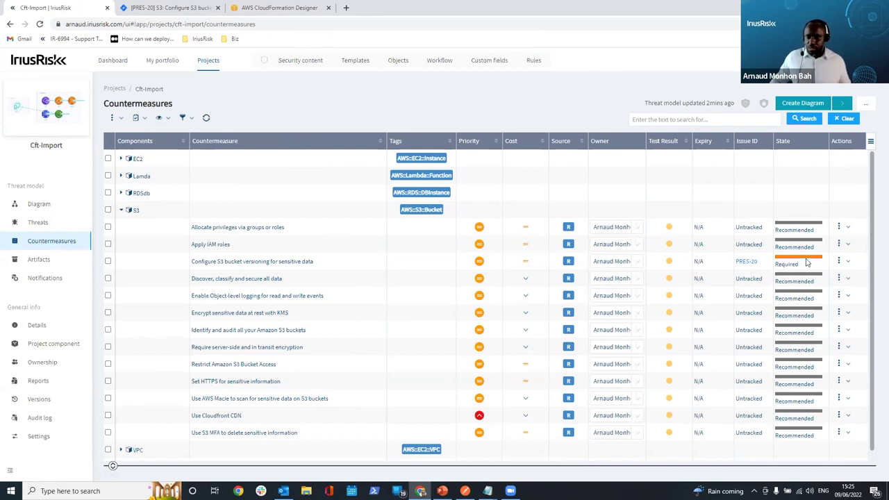
{"action": "left_click", "coordinate": [205, 119]}
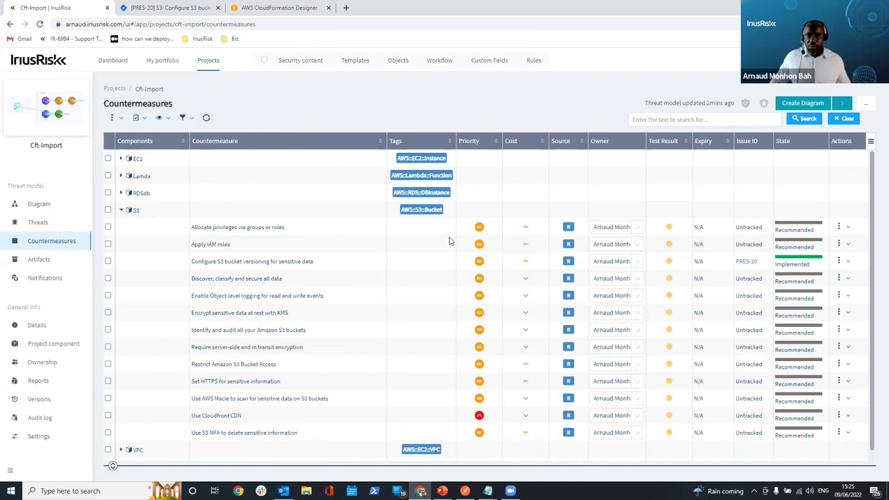
- Sort the countermeasures by priority in descending order and review those of the S3 component
{"action": "mouse_move", "coordinate": [476, 244]}
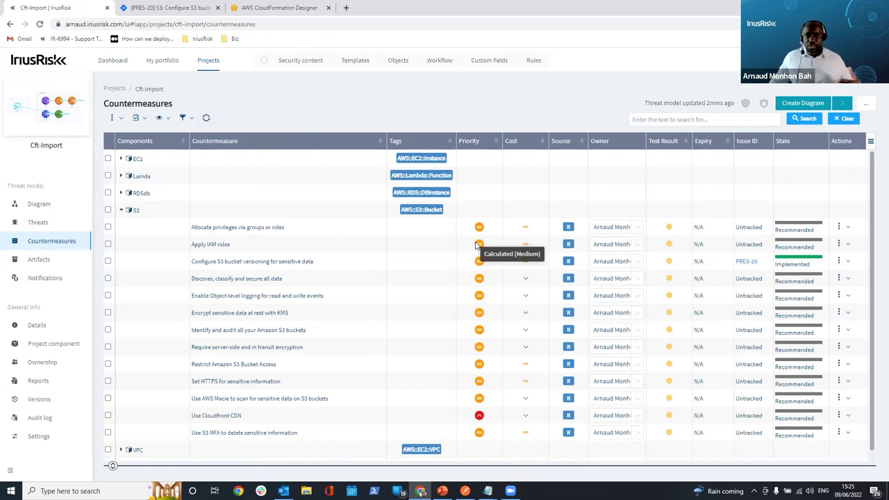
{"action": "left_click", "coordinate": [494, 140]}
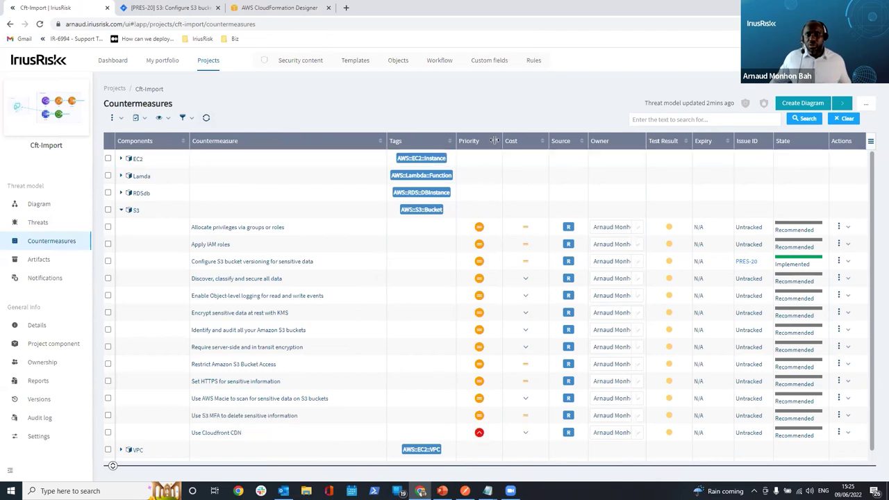
{"action": "left_click", "coordinate": [495, 140]}
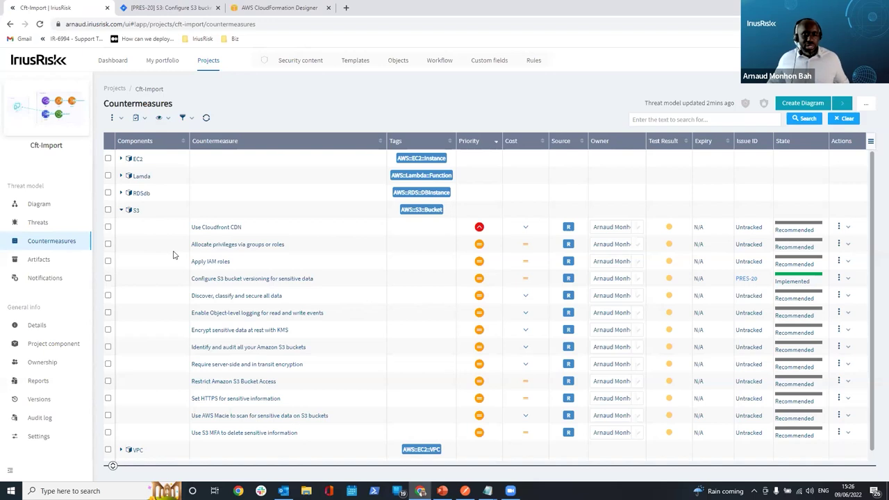
{"action": "scroll", "coordinate": [173, 255], "scroll_direction": "down", "scroll_amount": 1}
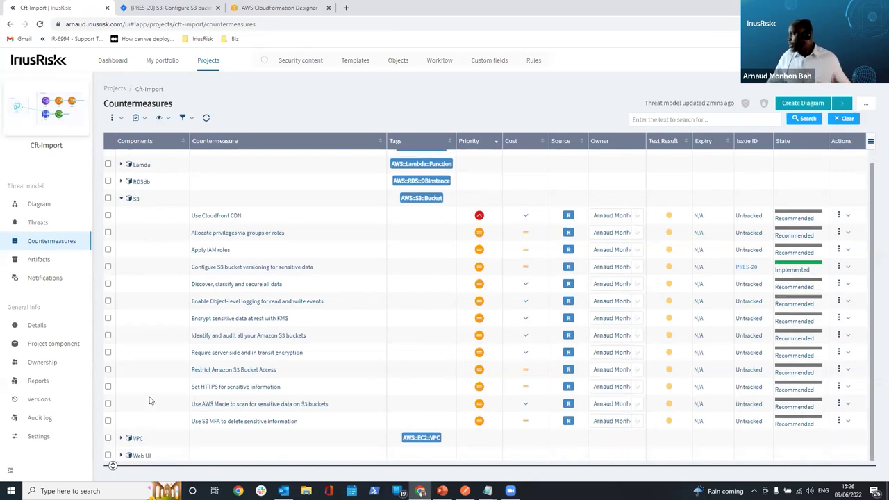
- Open My portfolio and examine the Risk Summary chart comparing the projects' risk
{"action": "mouse_move", "coordinate": [207, 245]}
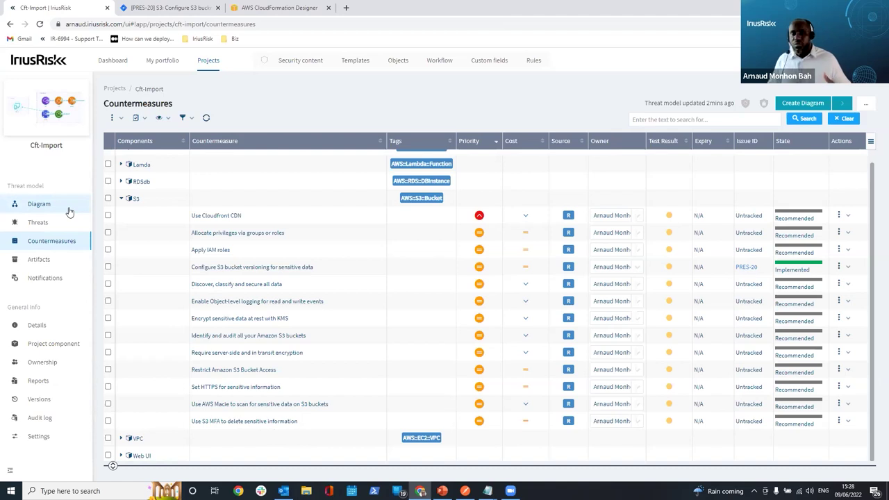
{"action": "left_click", "coordinate": [174, 63]}
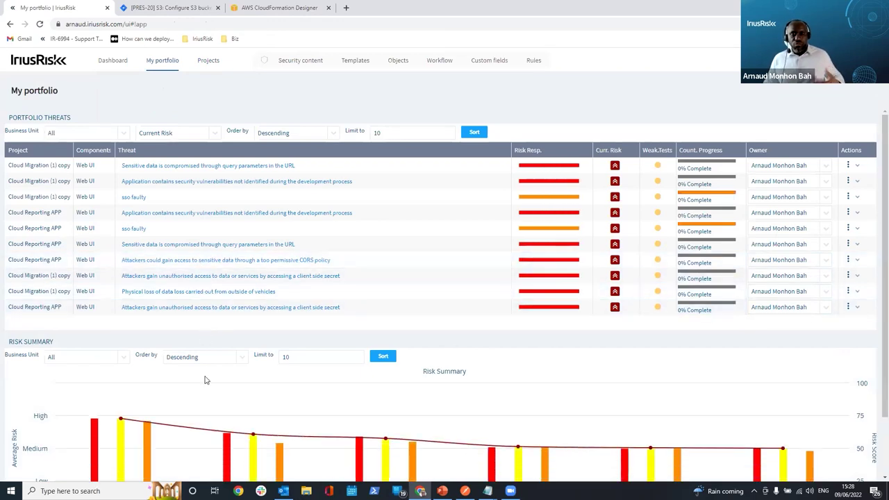
{"action": "scroll", "coordinate": [216, 417], "scroll_direction": "down", "scroll_amount": 1}
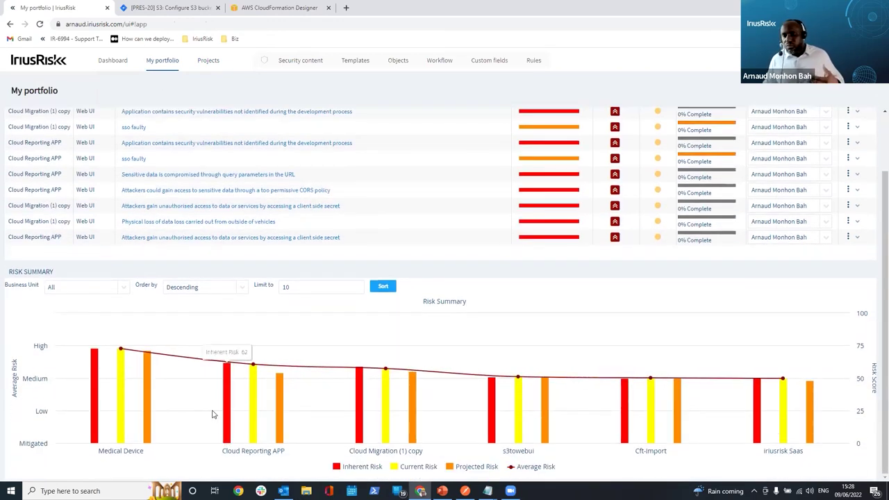